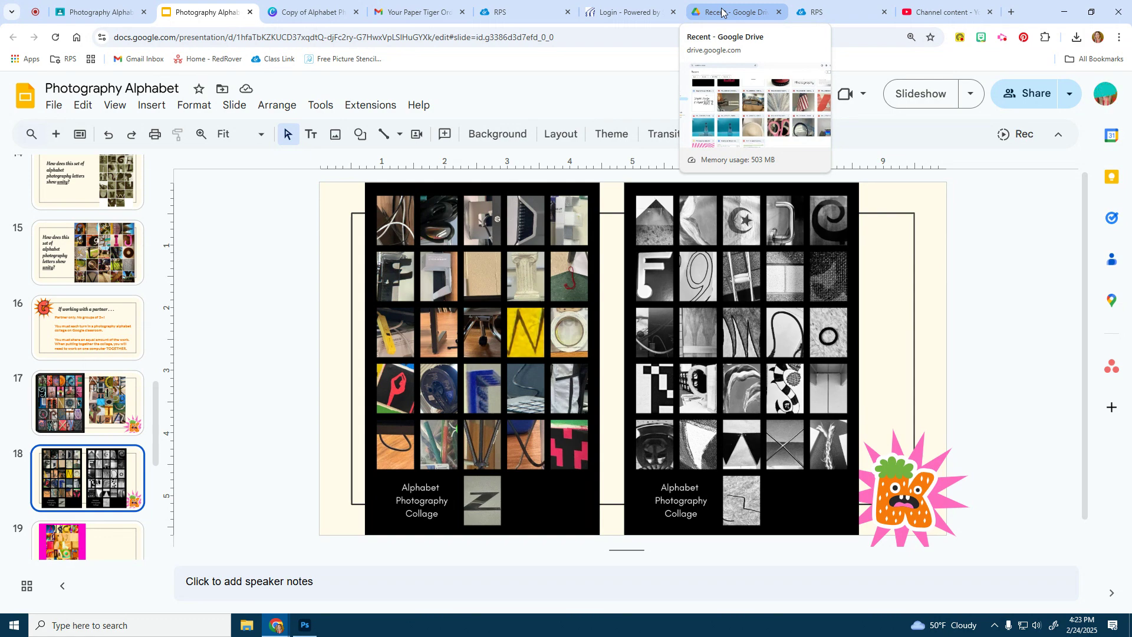
From Google Drive's recent files, download the red A, pink scissors, tan bowl and feather photos
left_click(721, 12)
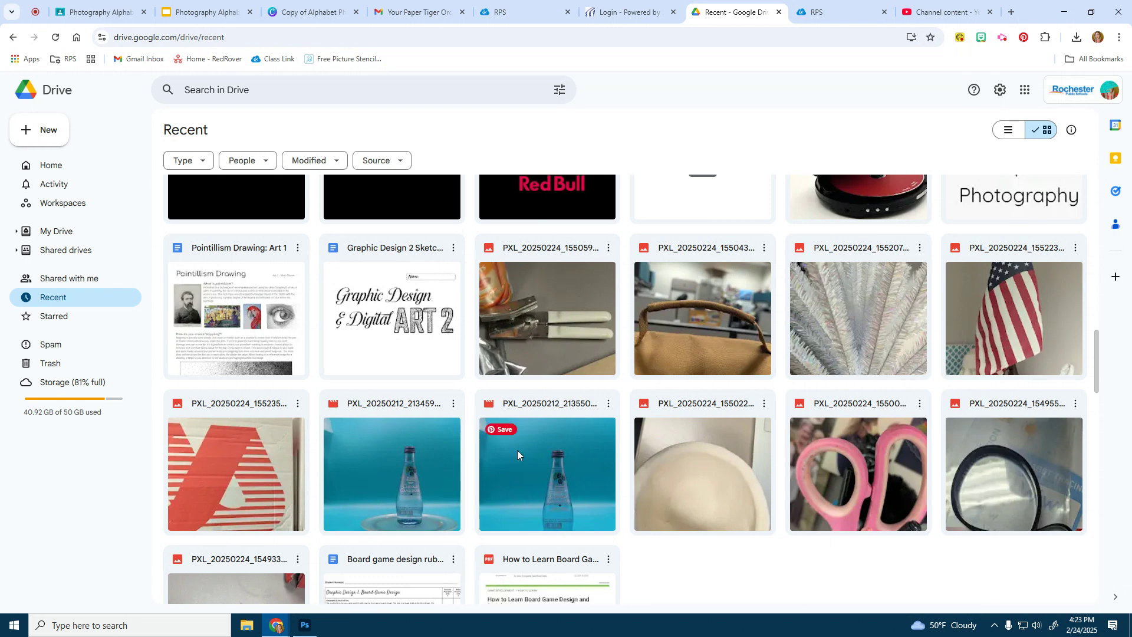
right_click(254, 482)
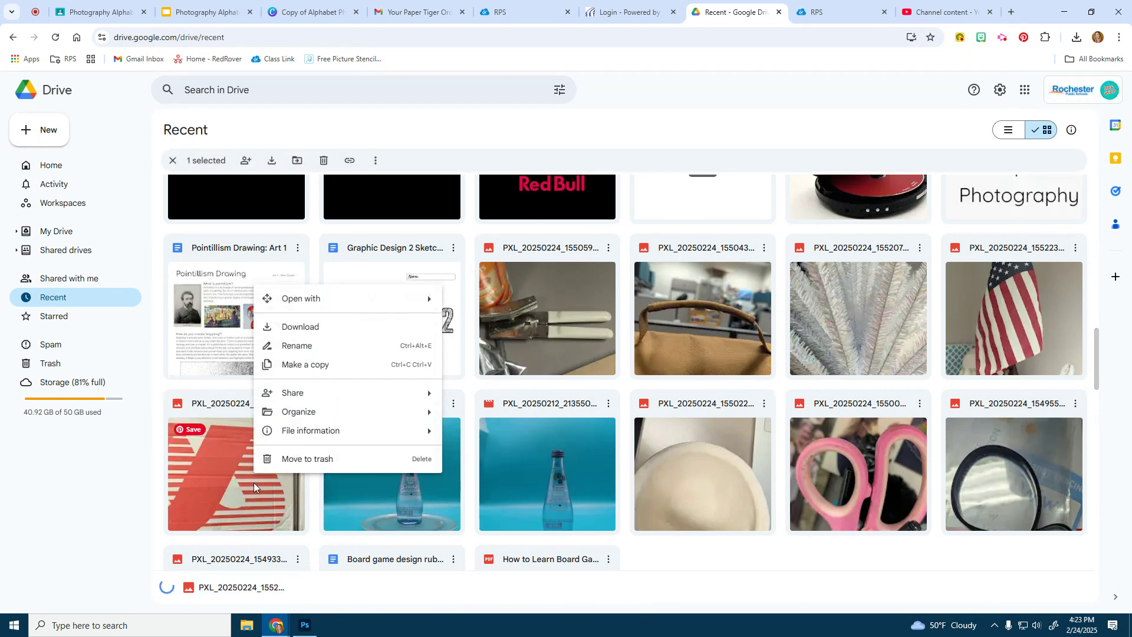
left_click(292, 327)
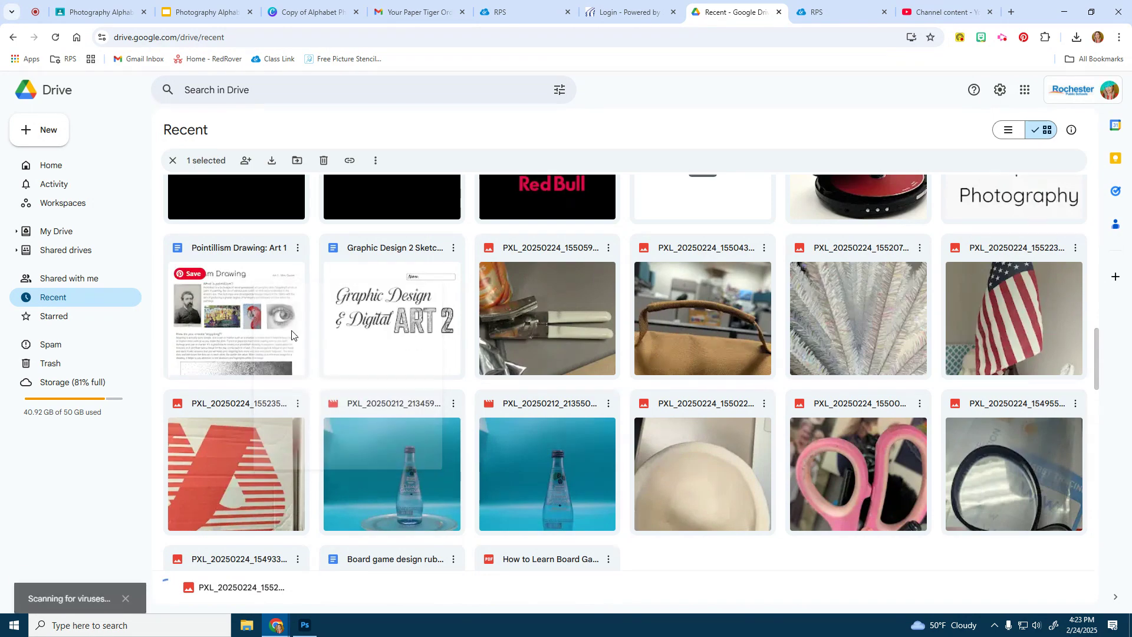
right_click(840, 464)
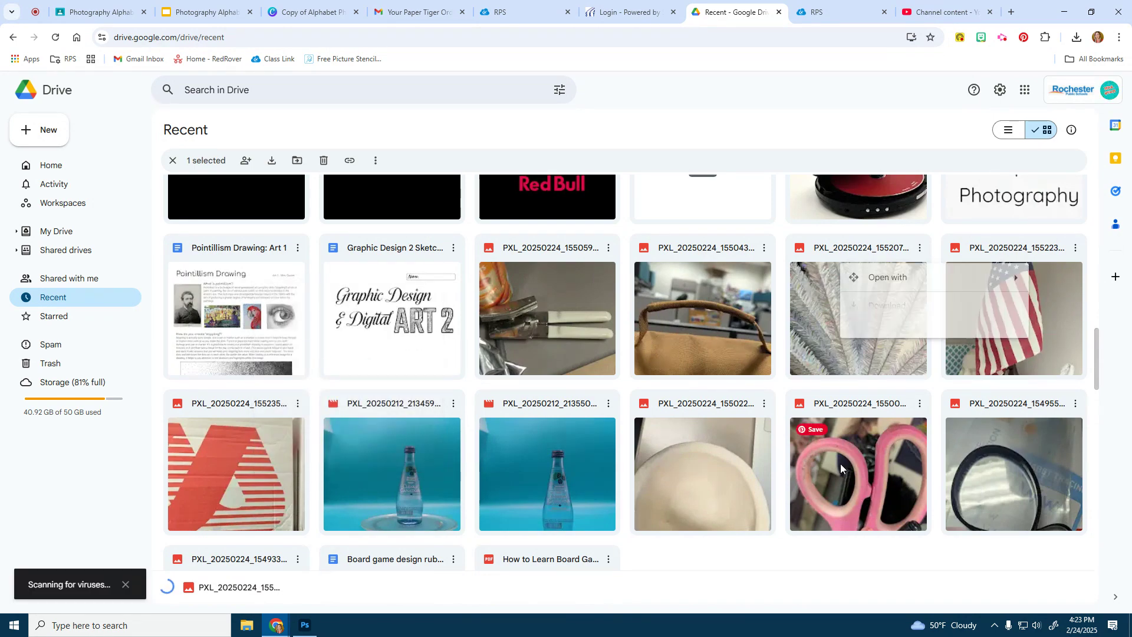
left_click(872, 305)
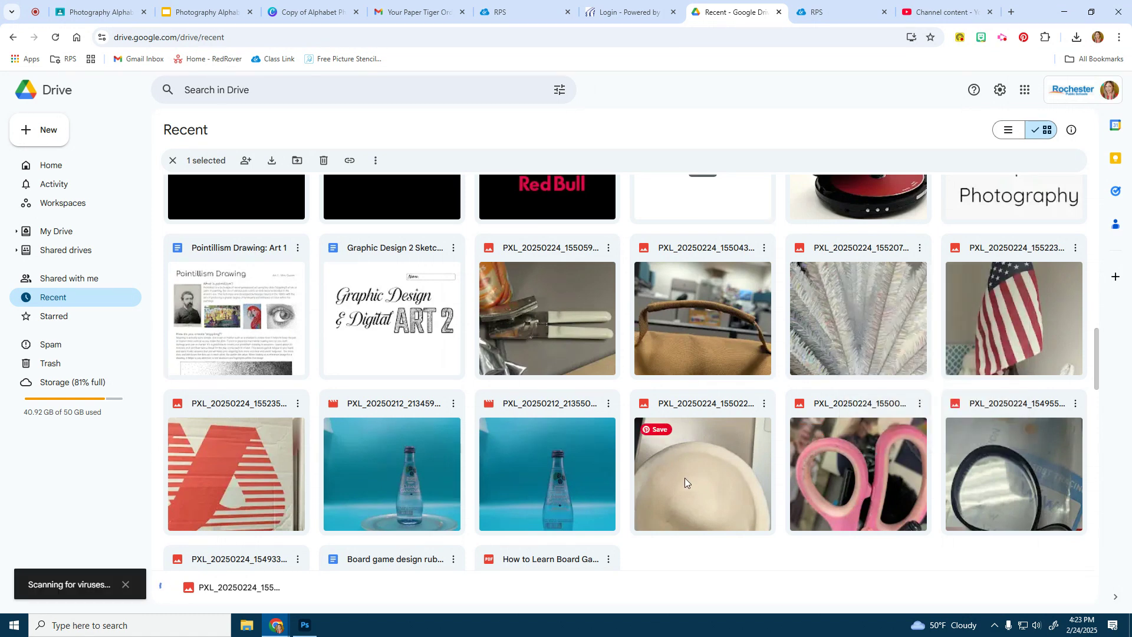
right_click(684, 477)
left_click(741, 320)
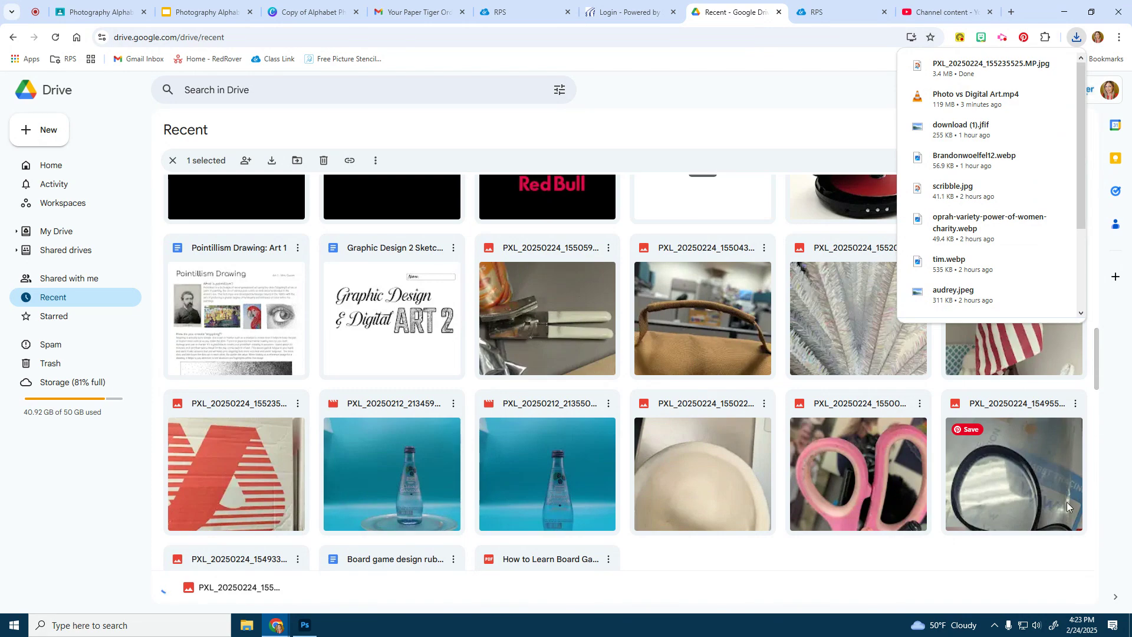
right_click(854, 337)
left_click(874, 380)
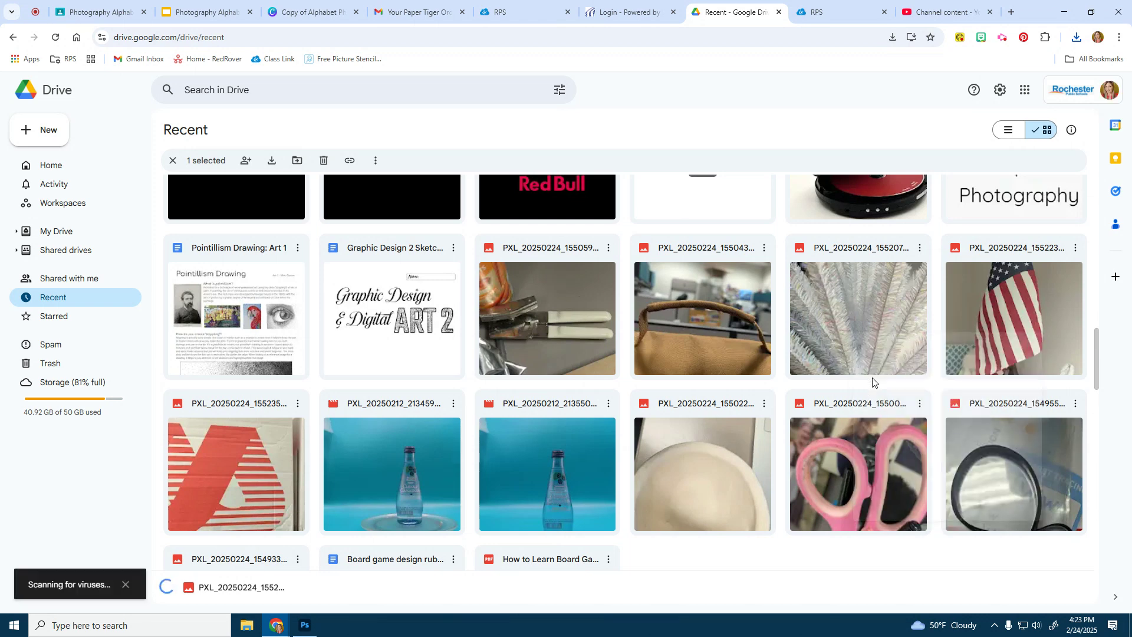
Download the bag, can-opener, magnifier and flag photos, then dismiss the downloads list
right_click(704, 317)
left_click(746, 355)
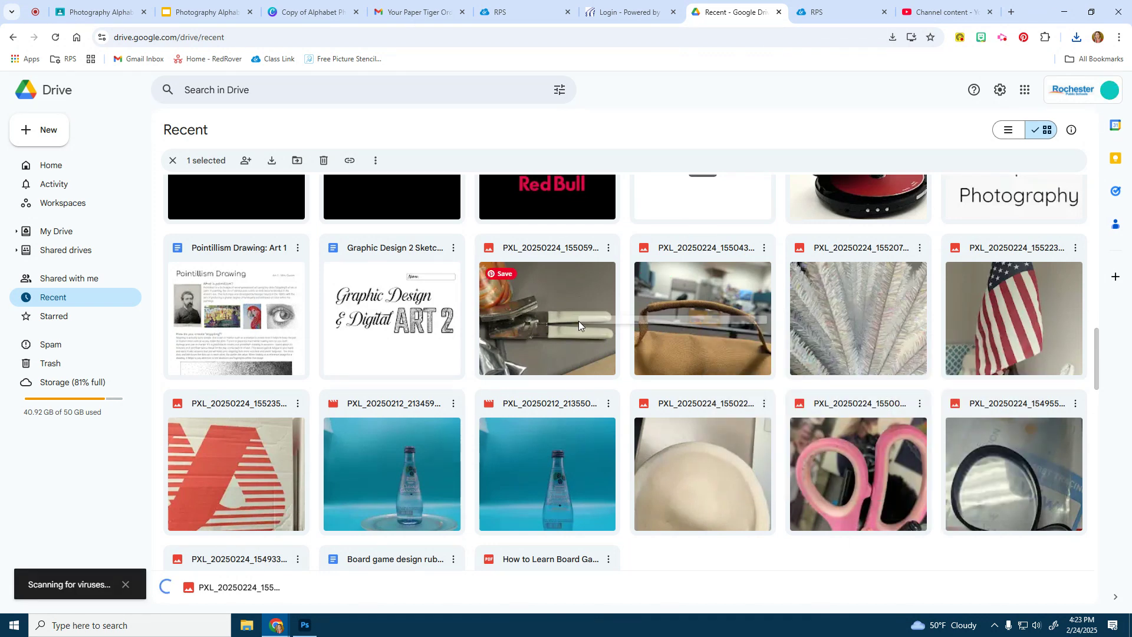
right_click(578, 320)
left_click(605, 361)
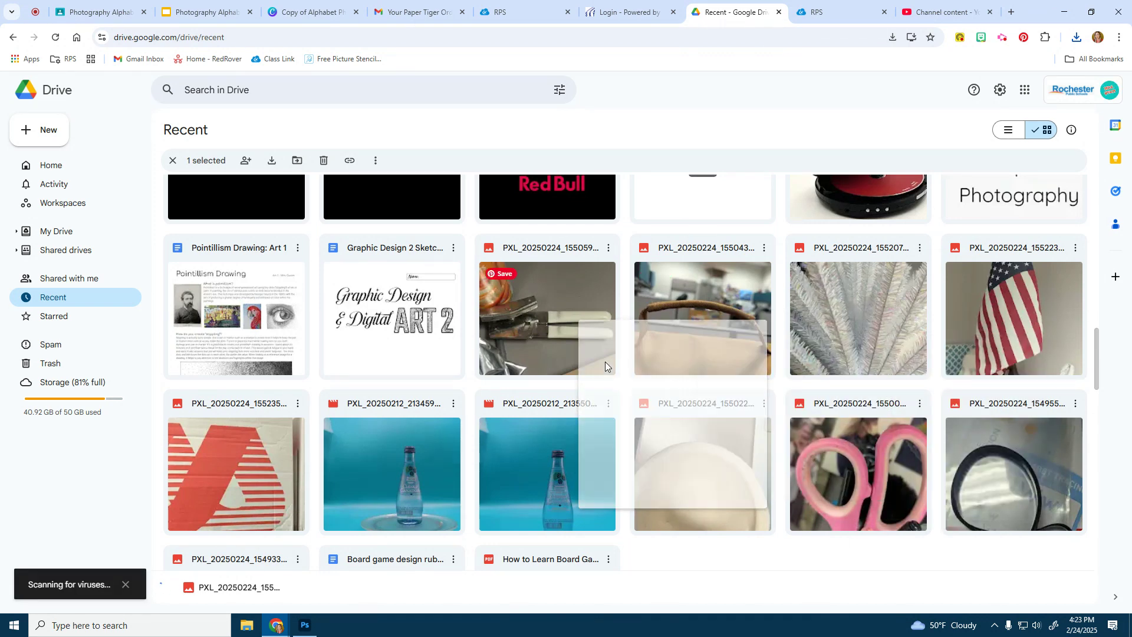
right_click(1003, 496)
left_click(879, 341)
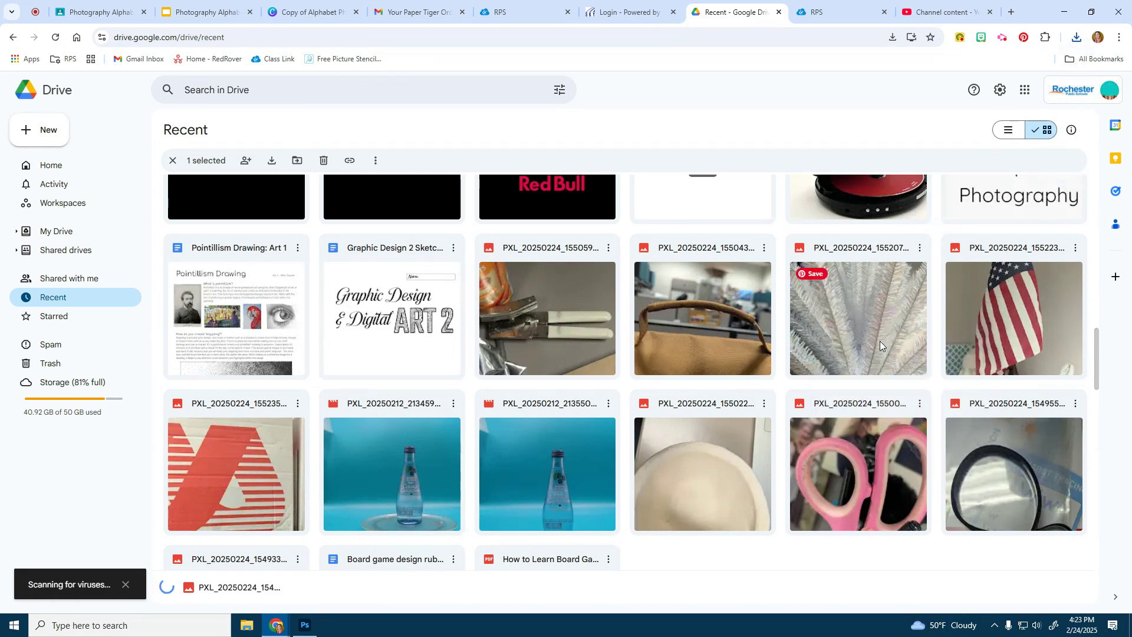
right_click(1001, 306)
left_click(907, 354)
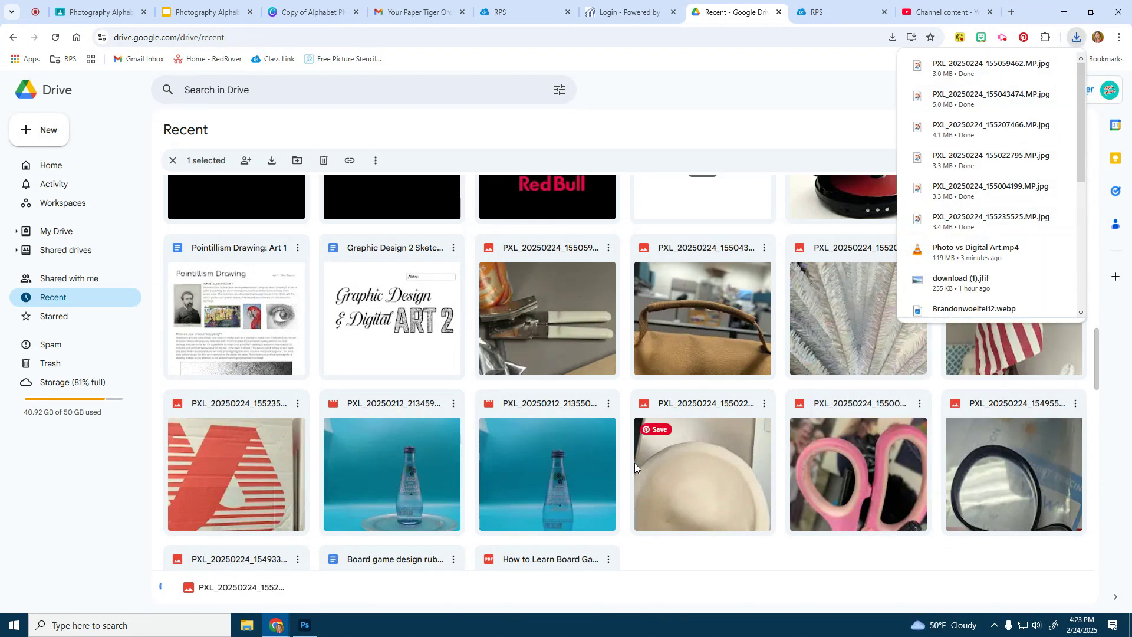
left_click(774, 77)
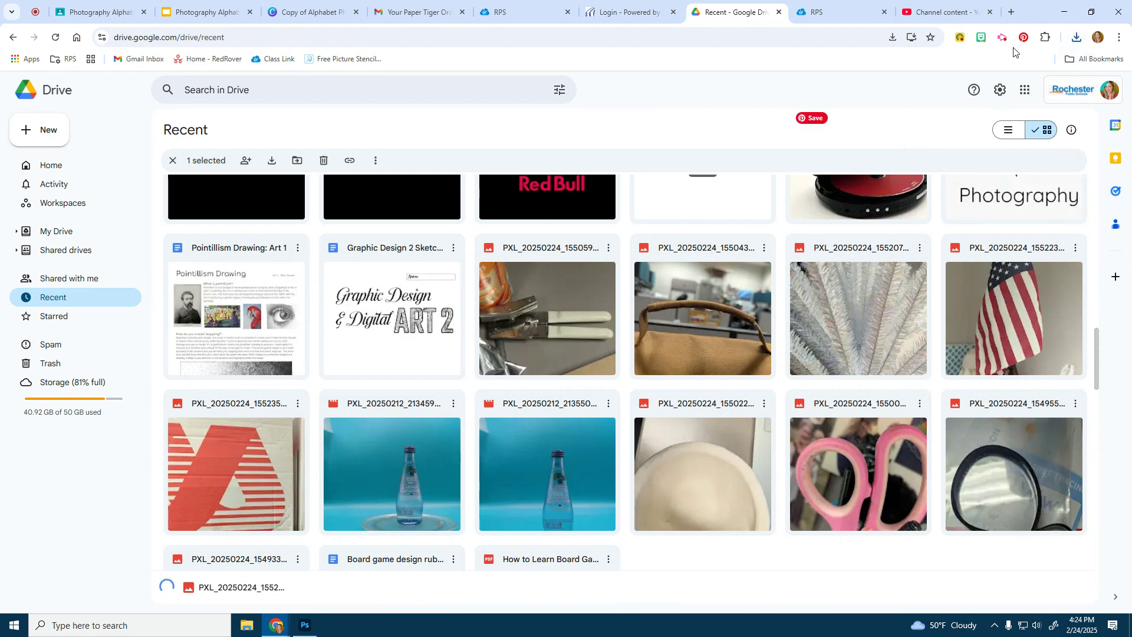
Go to the Photopea website in a new browser tab
left_click(1011, 11)
type("photopea.com")
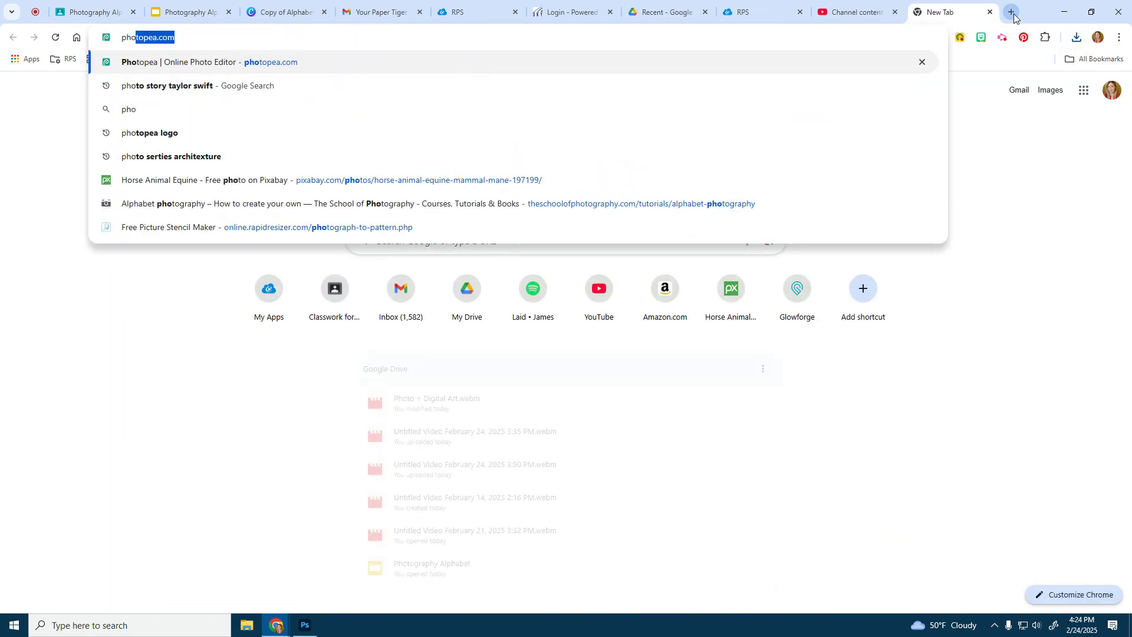
key("Return")
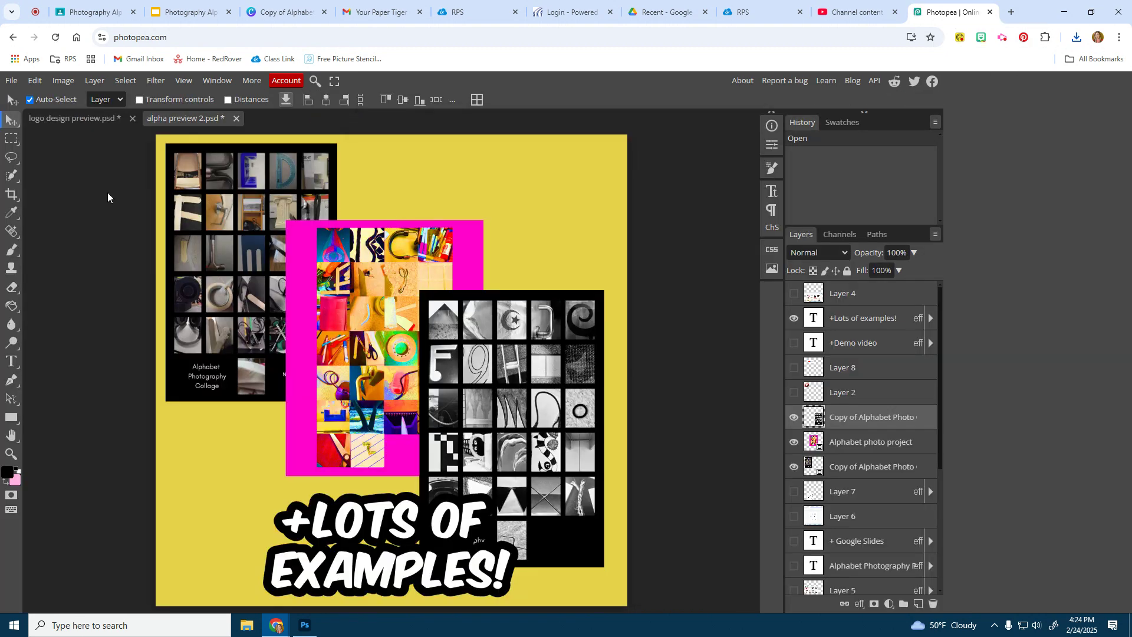
Open the downloaded red A photo in Photopea, keeping its embedded video
left_click(11, 83)
left_click(27, 116)
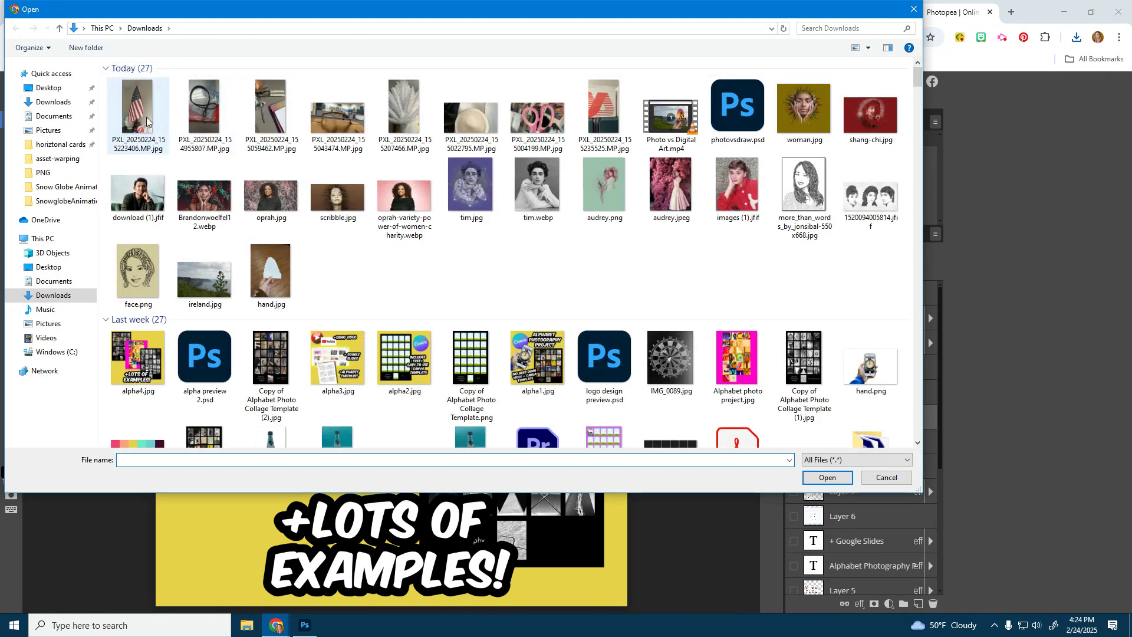
double_click(606, 123)
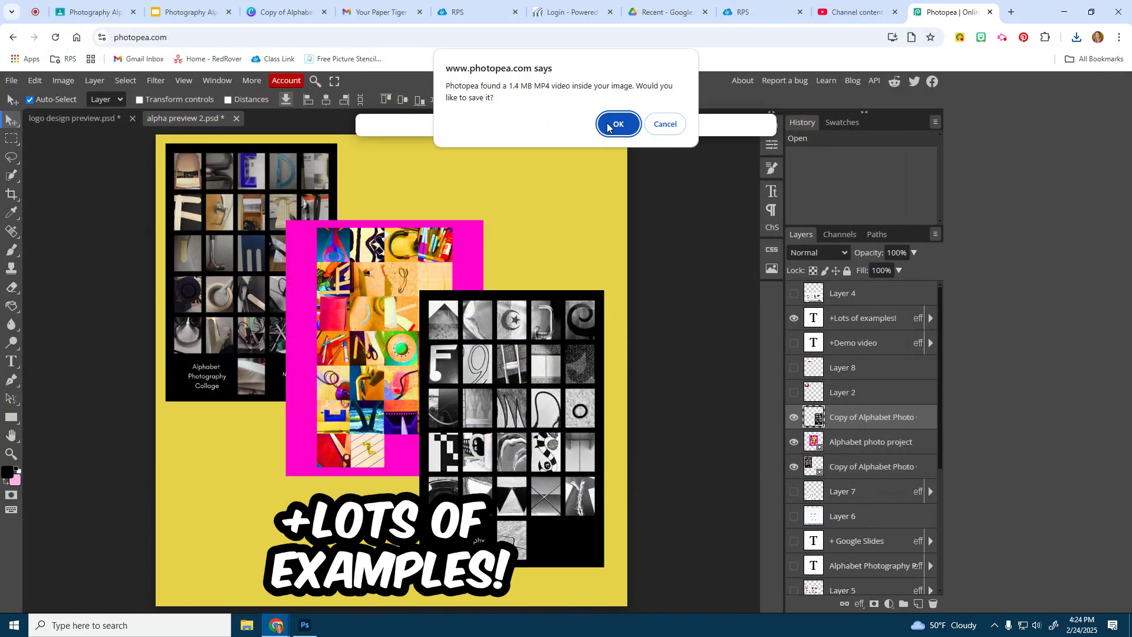
left_click(616, 124)
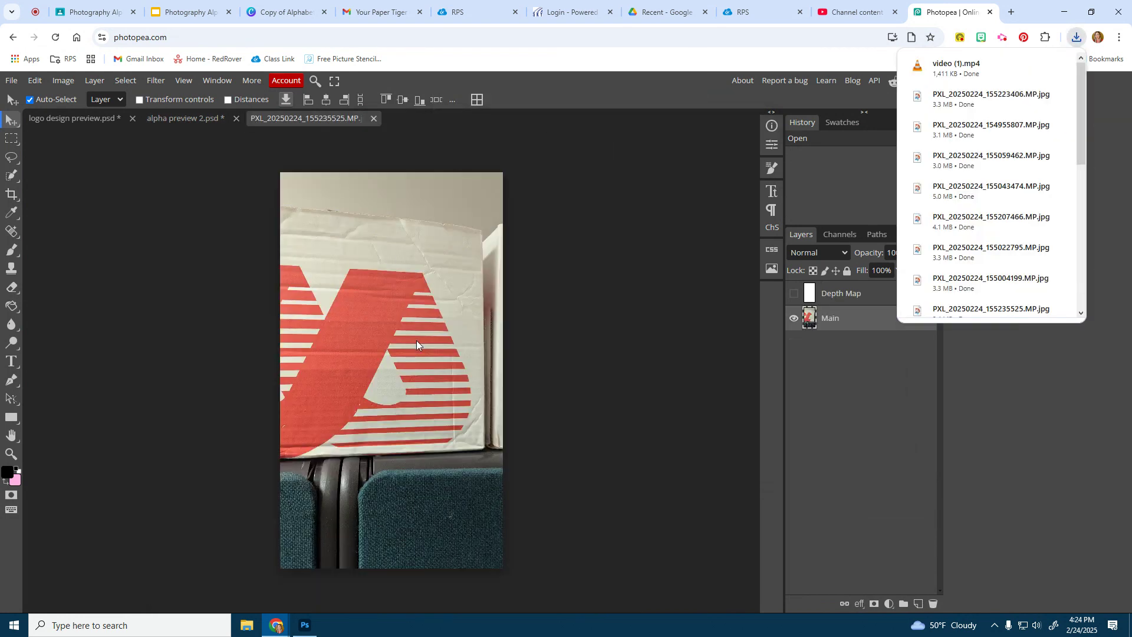
Crop the red A photo tighter at the top and bottom around the box
left_click(11, 196)
mouse_move(394, 172)
left_mouse_down()
mouse_move(394, 188)
mouse_move(395, 157)
mouse_move(395, 190)
left_mouse_up()
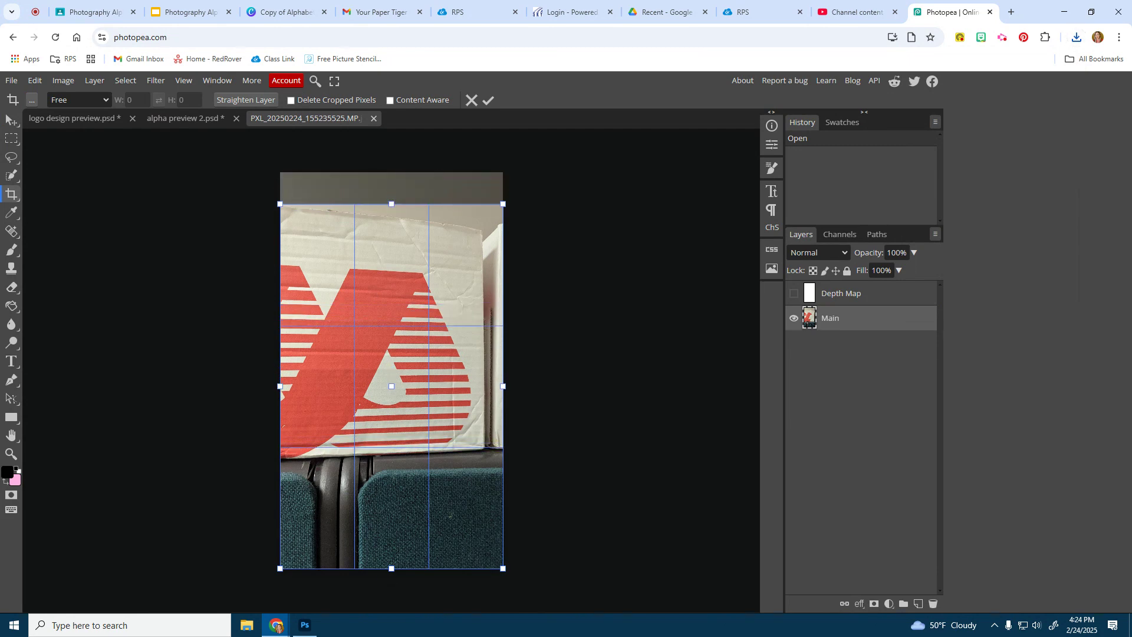
left_click_drag(391, 570, 389, 530)
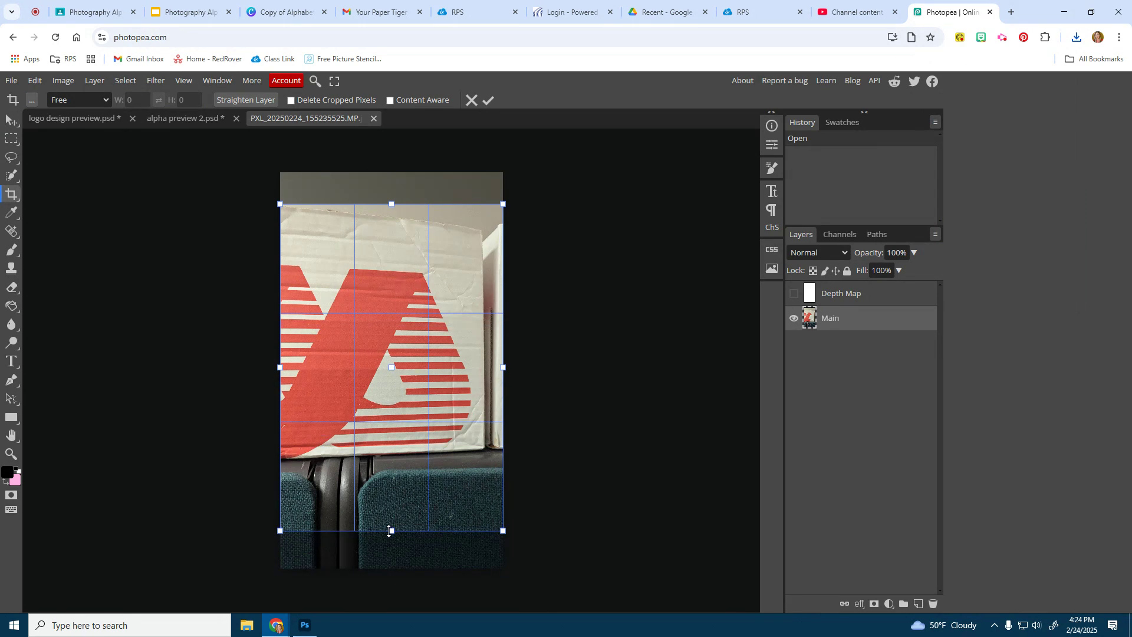
key("Return")
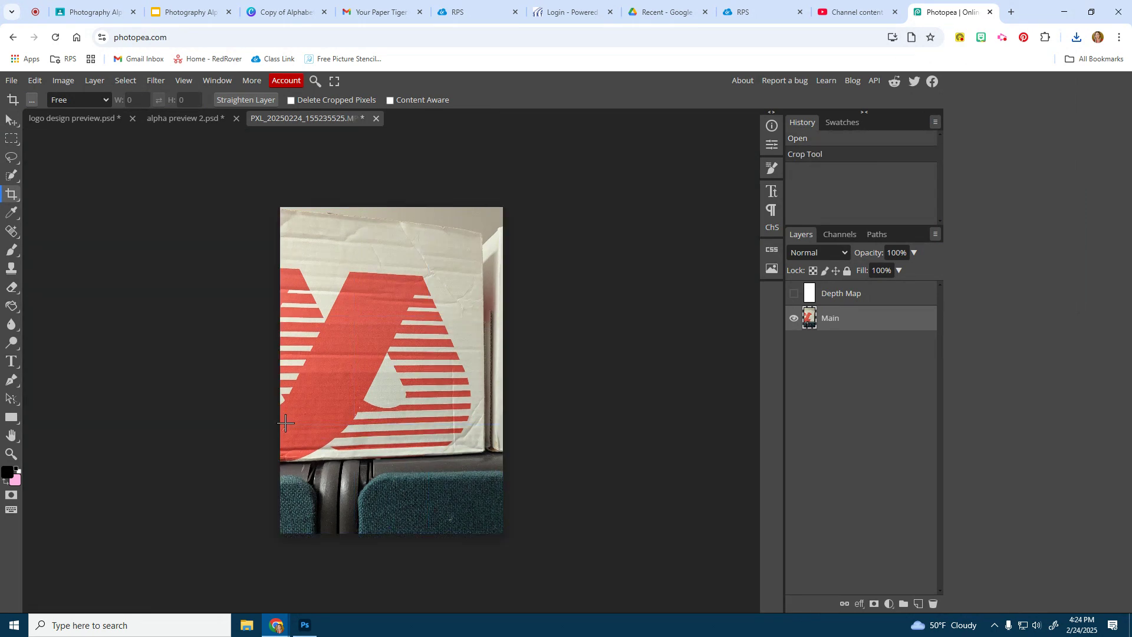
Apply a Black & White adjustment to the cropped photo
left_click(63, 80)
mouse_move(72, 120)
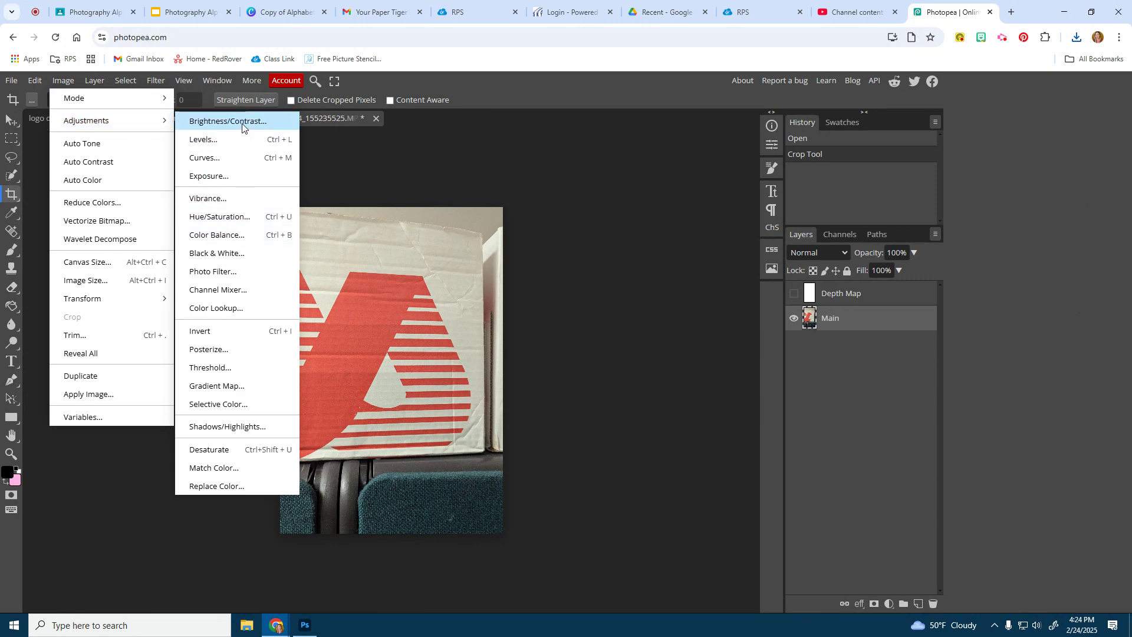
left_click(233, 254)
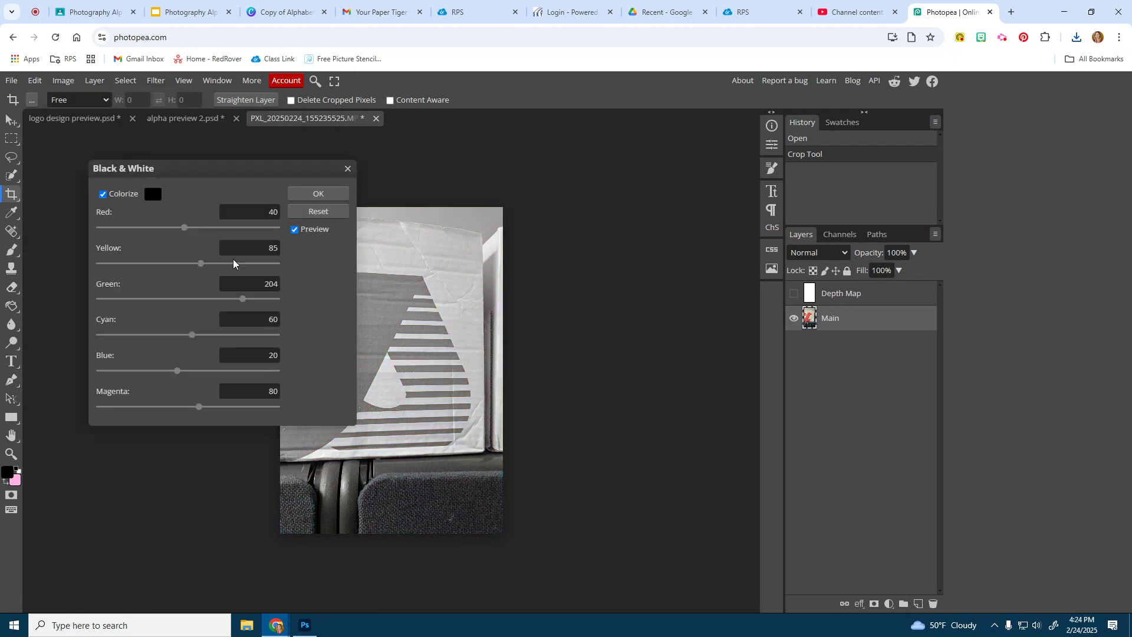
left_click(318, 195)
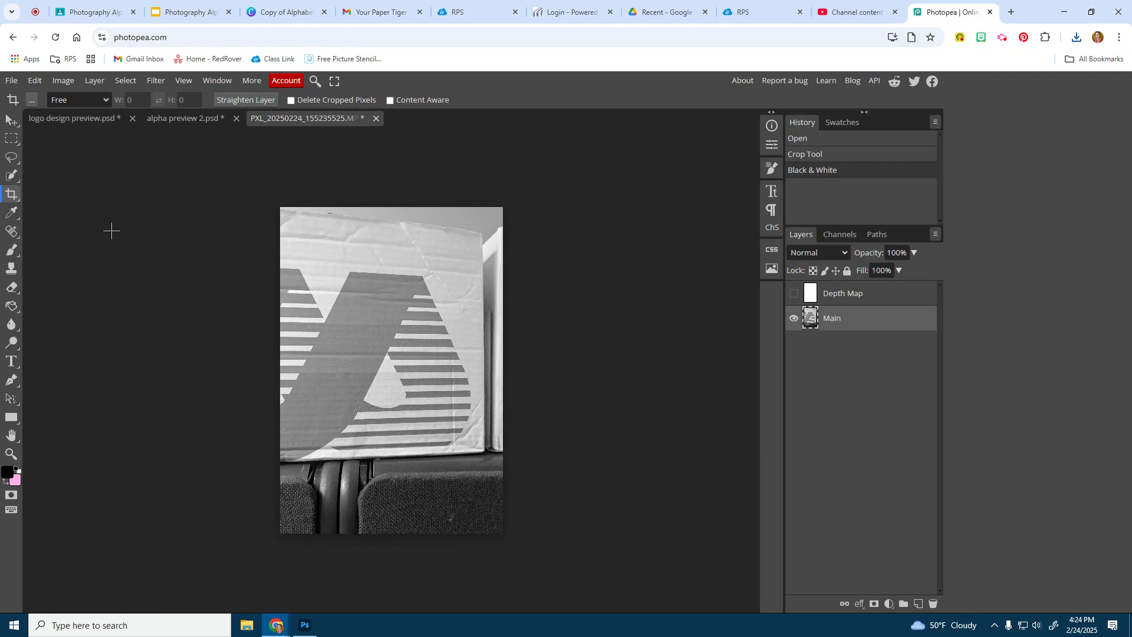
From slide 23 of the Photography Alphabet slides, follow the Canva template link and make an editable copy
left_click(188, 12)
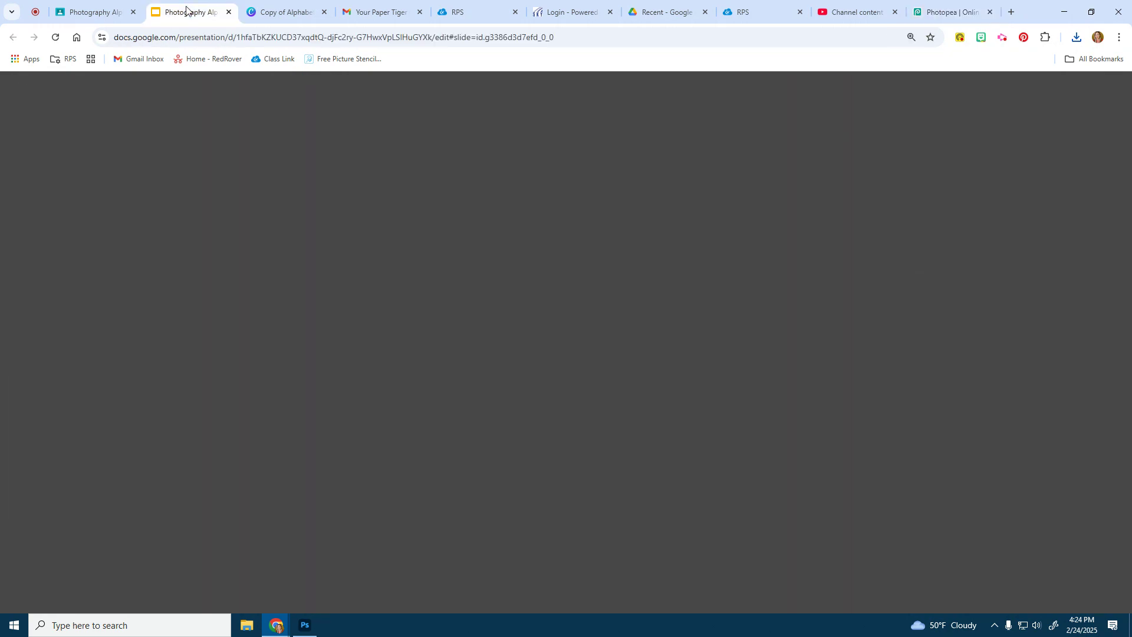
scroll(116, 396, "down", 3)
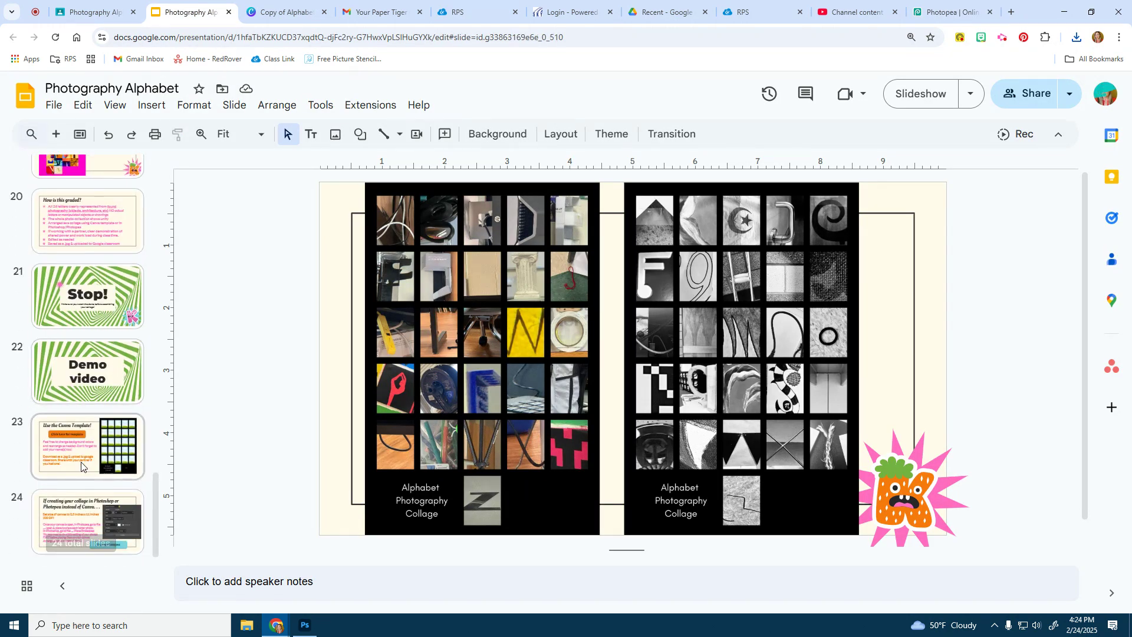
left_click(86, 459)
left_click(488, 288)
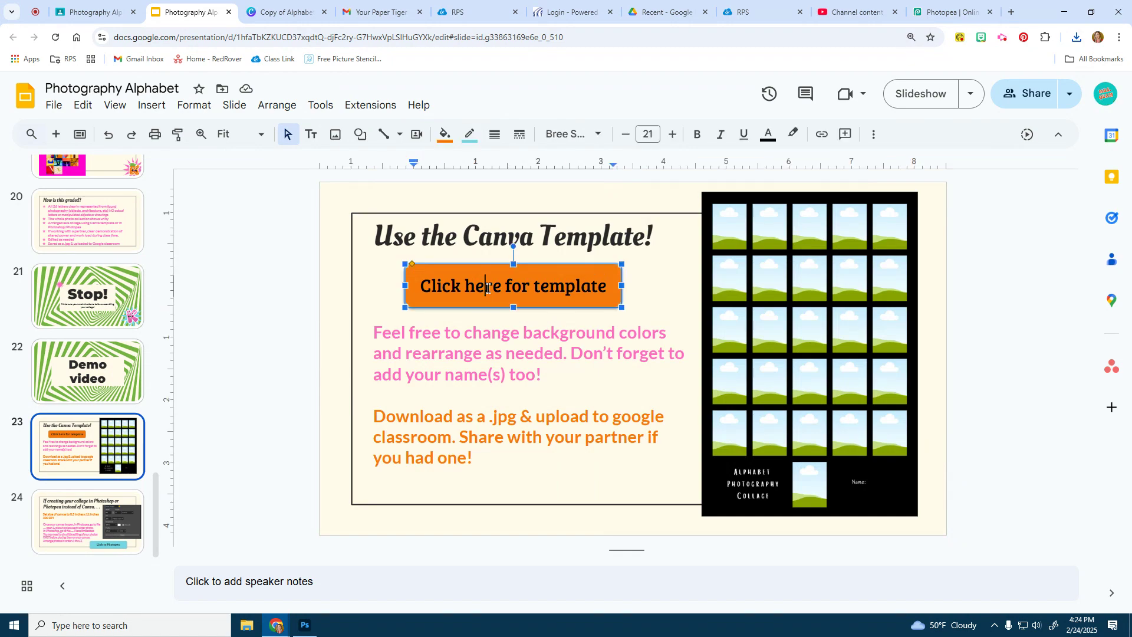
left_click(919, 93)
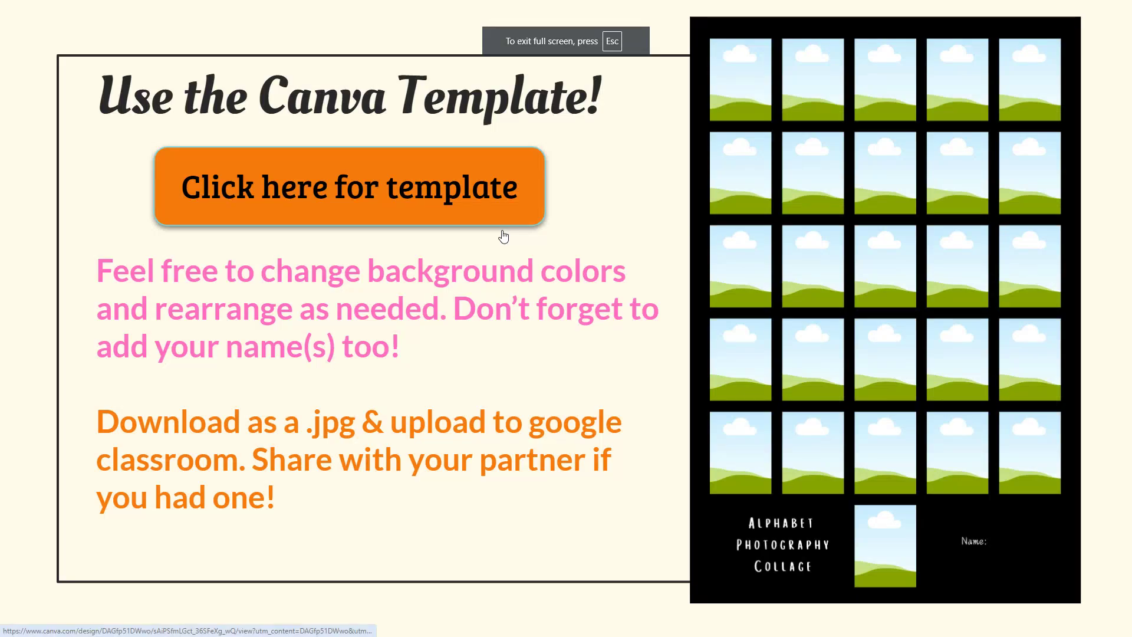
left_click(503, 237)
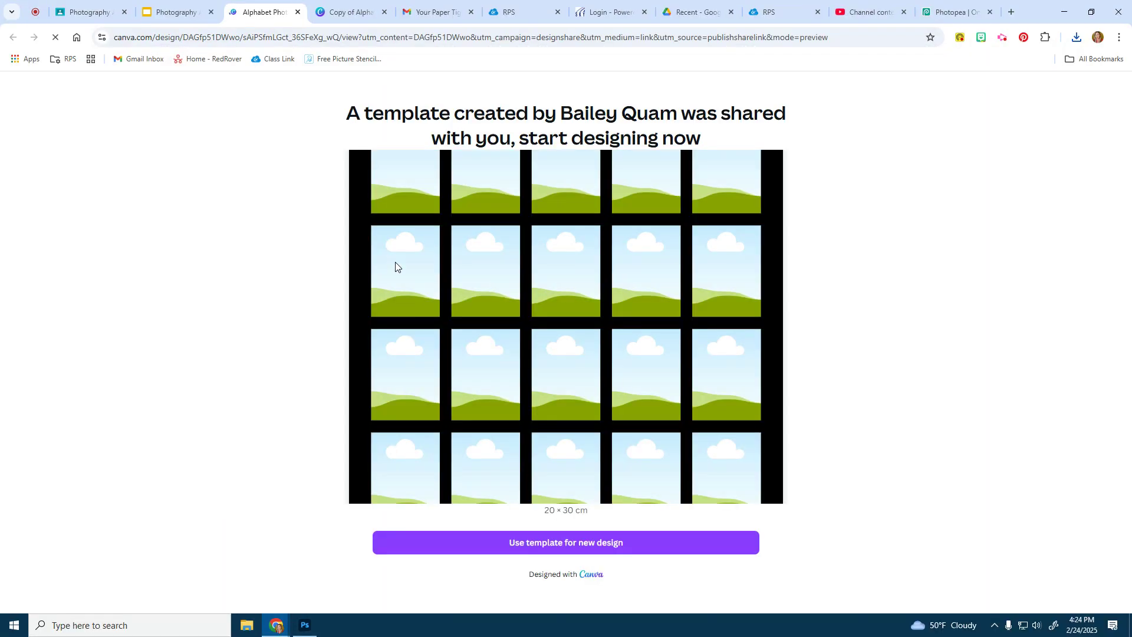
left_click(575, 546)
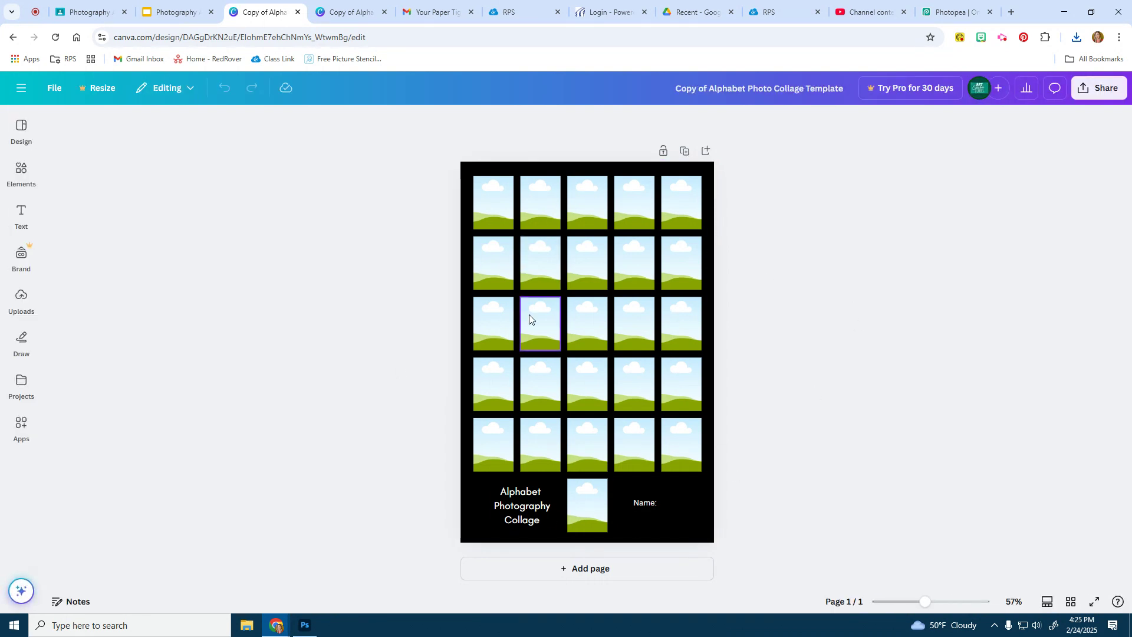
Upload the red A, pink scissors, hat and bag photos from Downloads into Canva, one at a time
left_click(24, 301)
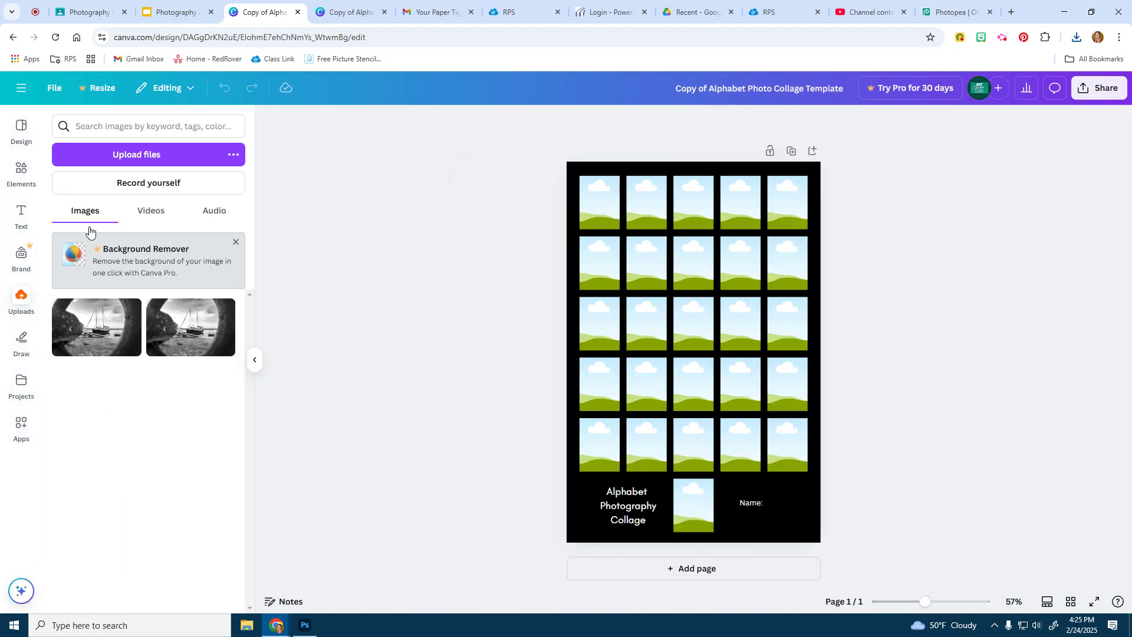
left_click(135, 156)
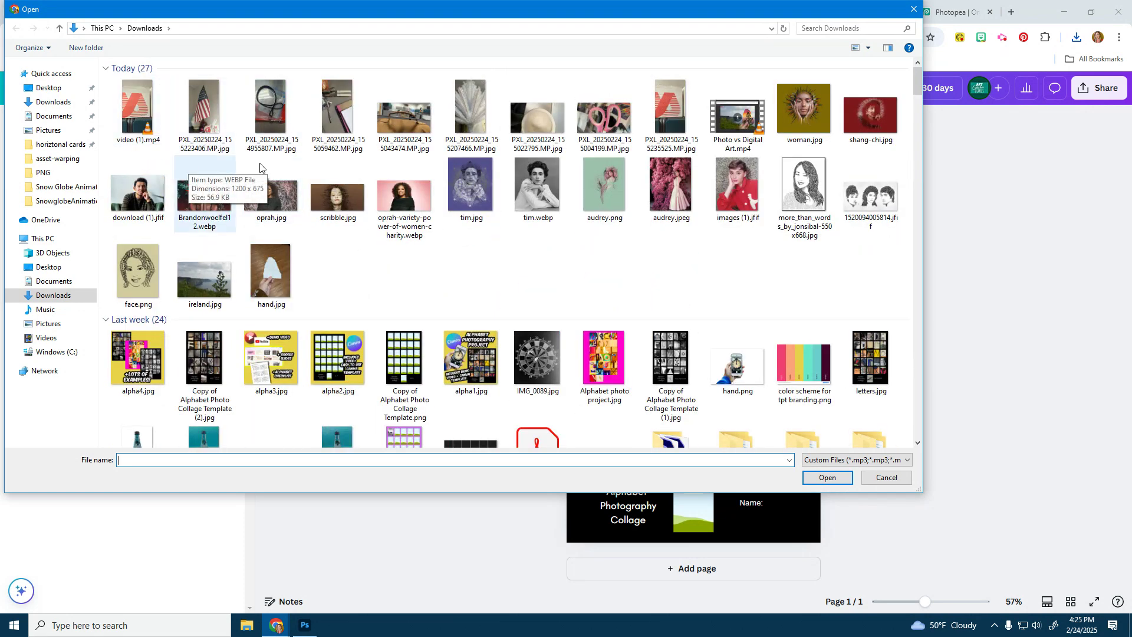
double_click(659, 109)
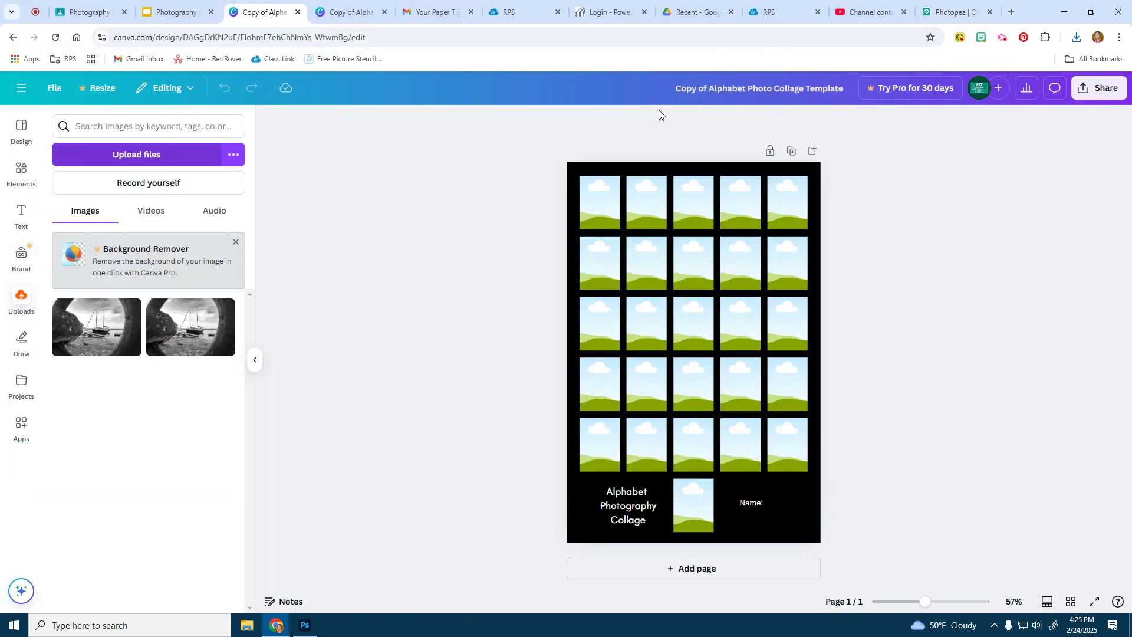
left_click(157, 157)
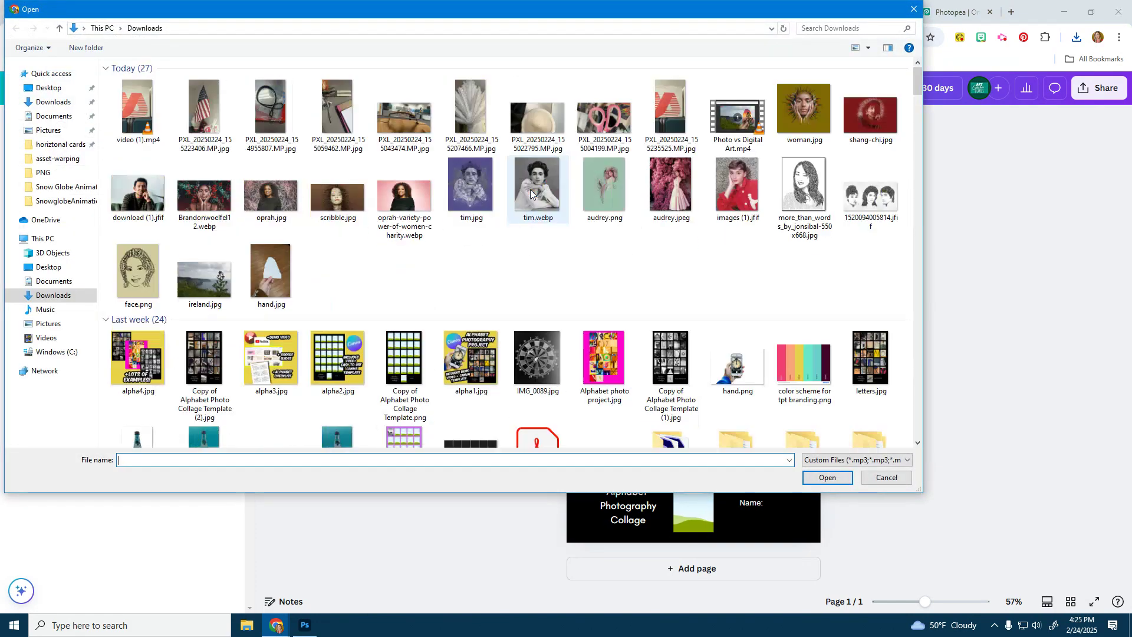
double_click(605, 123)
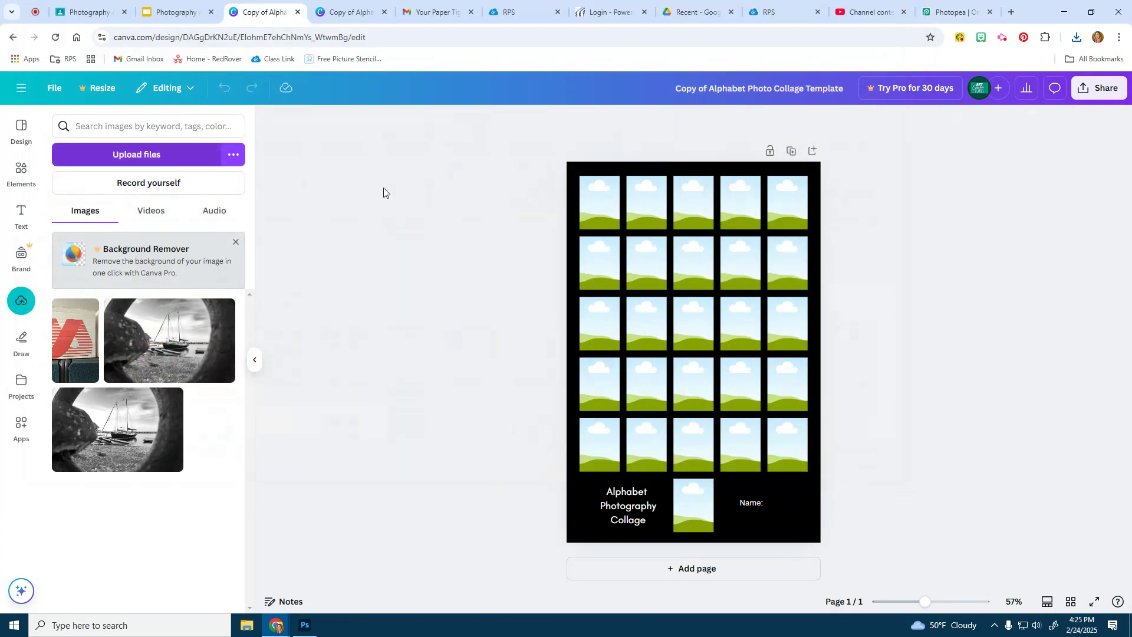
left_click(164, 154)
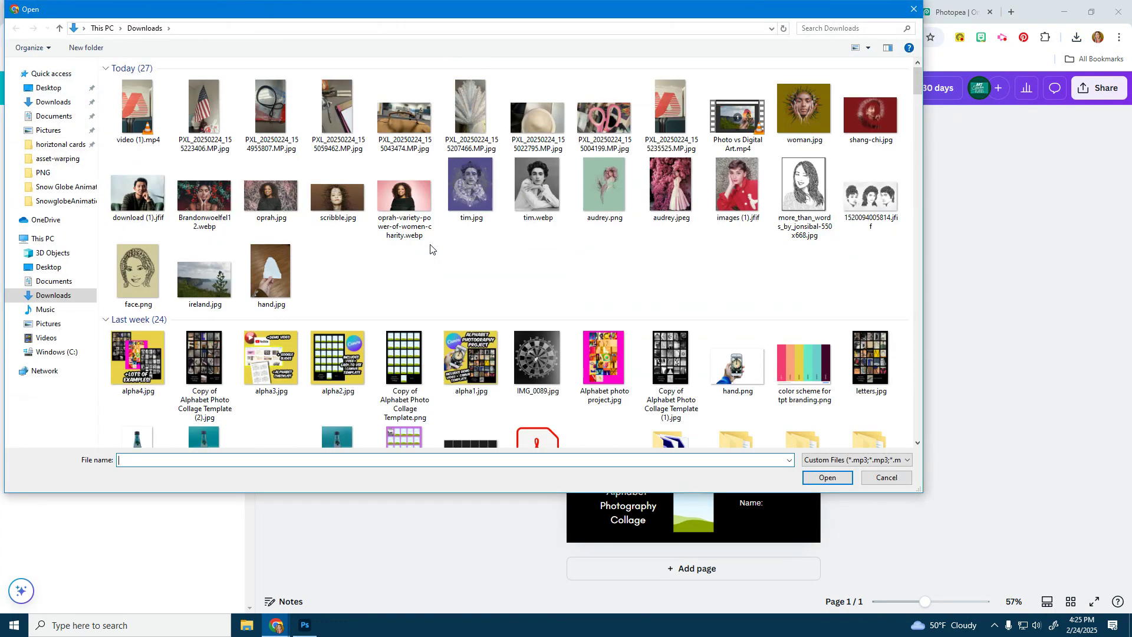
double_click(536, 121)
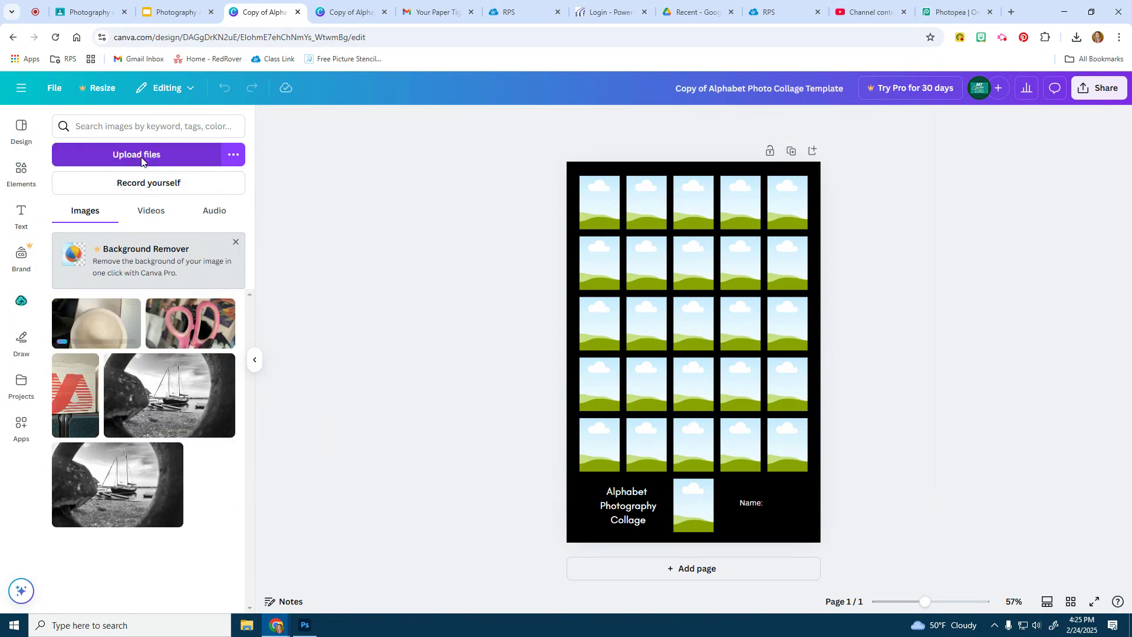
left_click(143, 155)
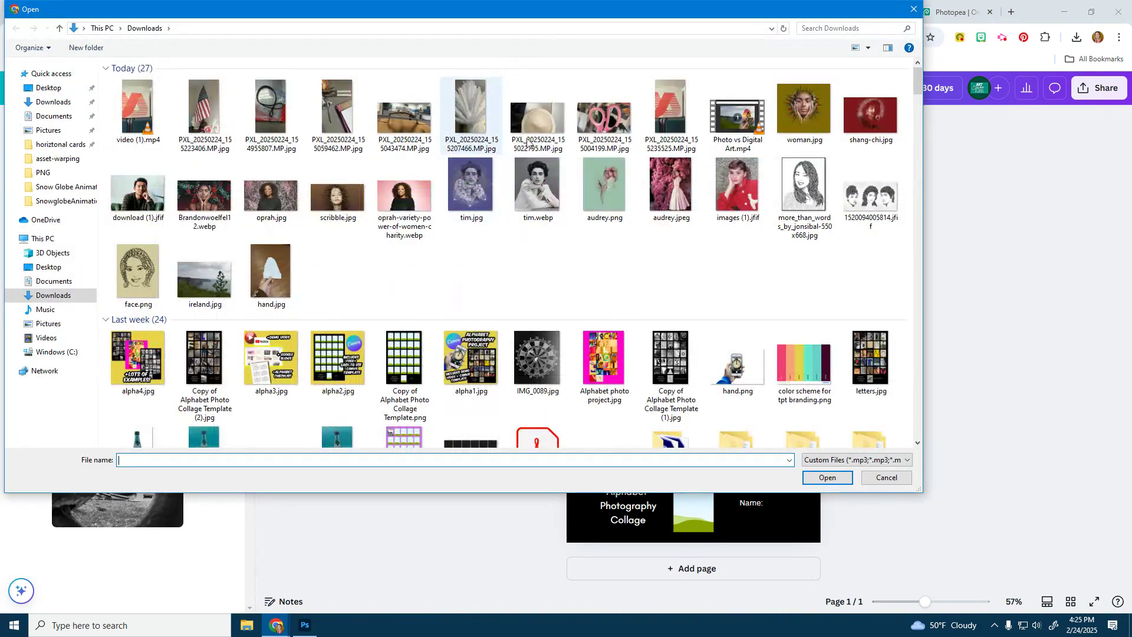
double_click(391, 114)
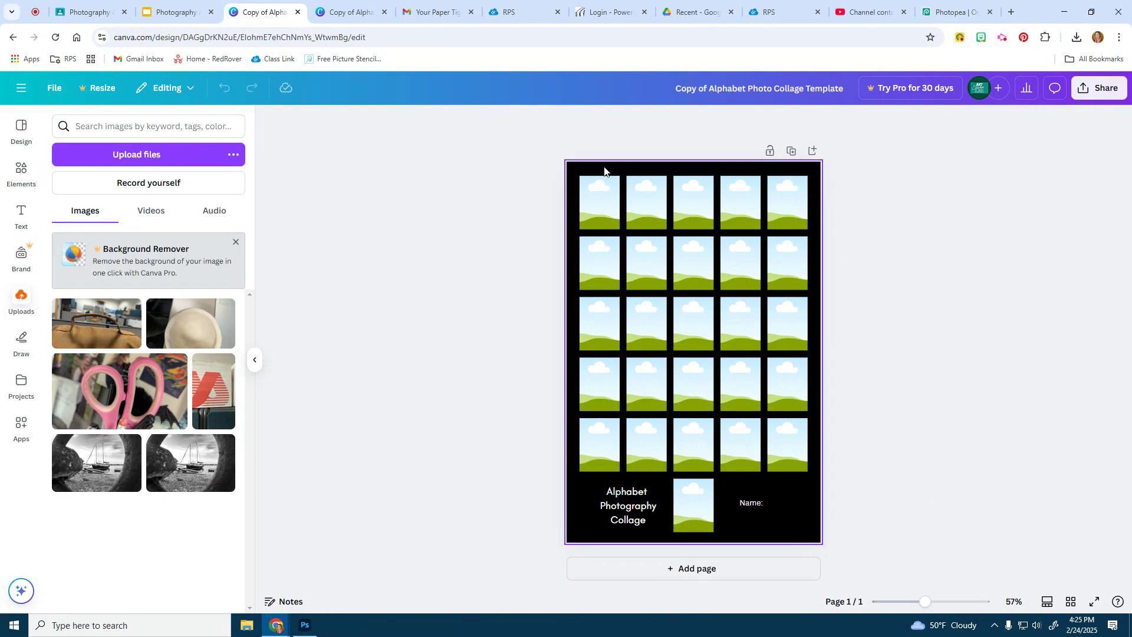
Try a custom purple-pink gradient on the page background, then switch to the black-grey gradient preset
left_click(807, 517)
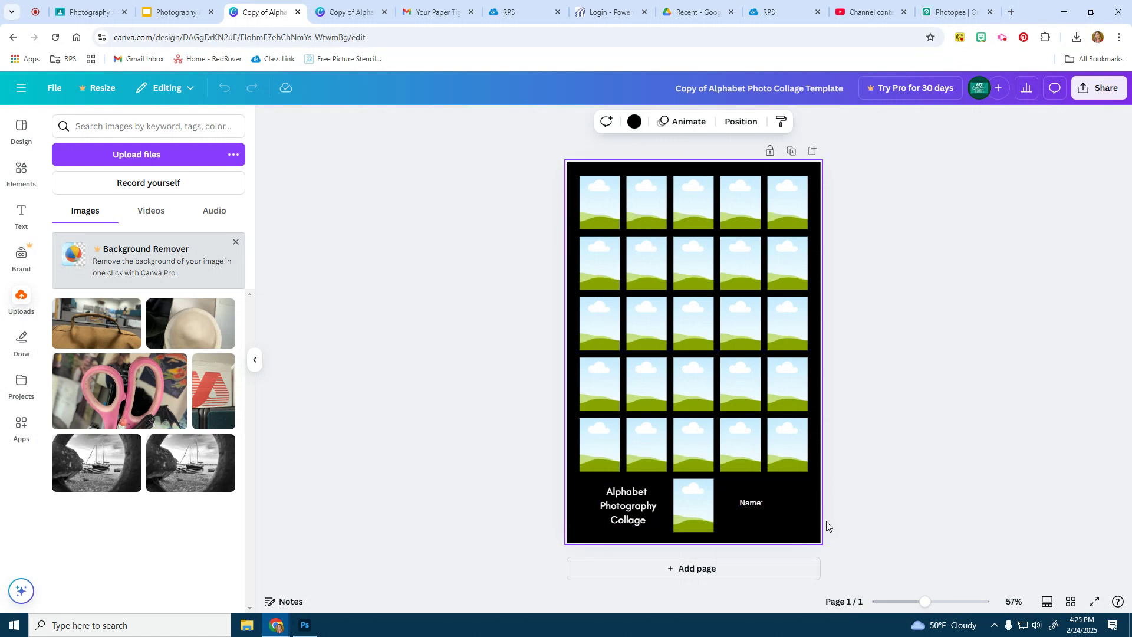
left_click(634, 122)
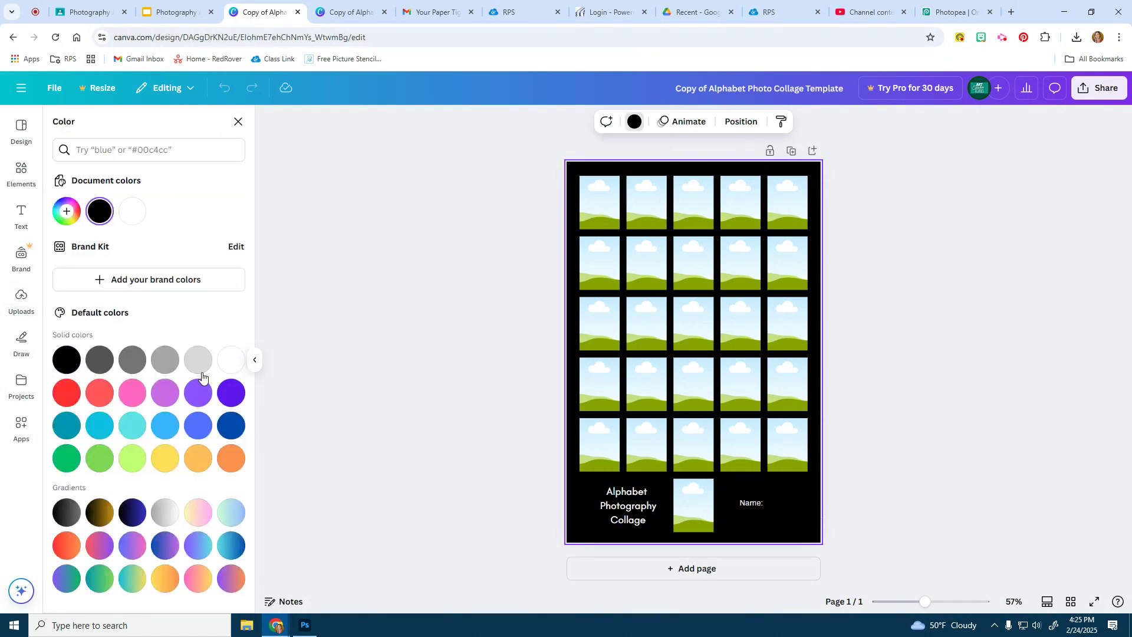
left_click(198, 392)
left_click(132, 546)
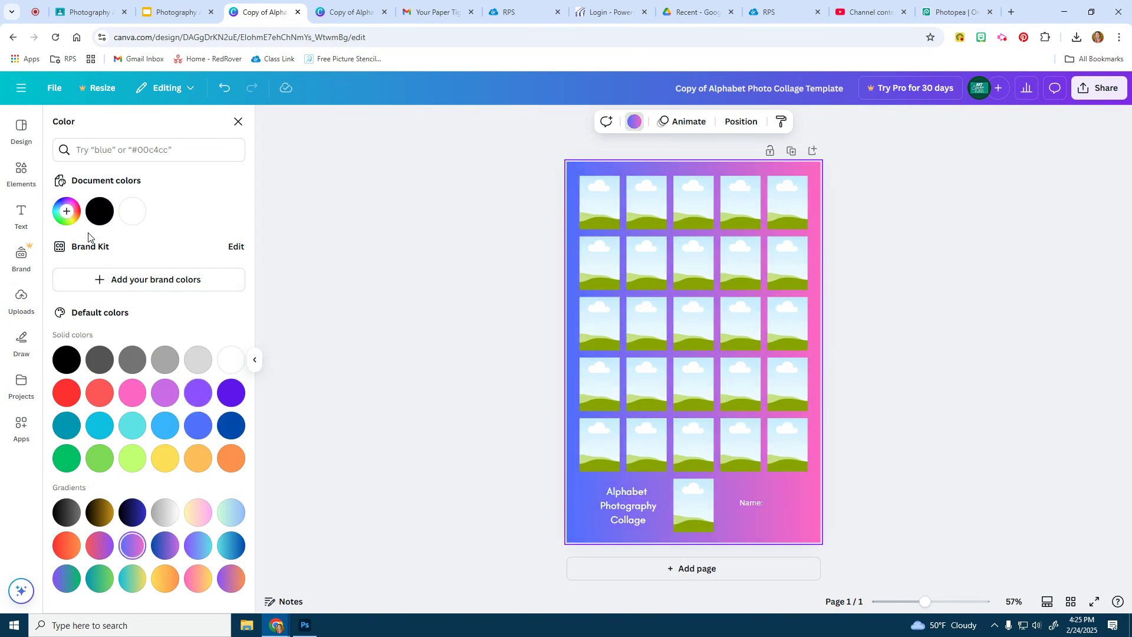
left_click(67, 211)
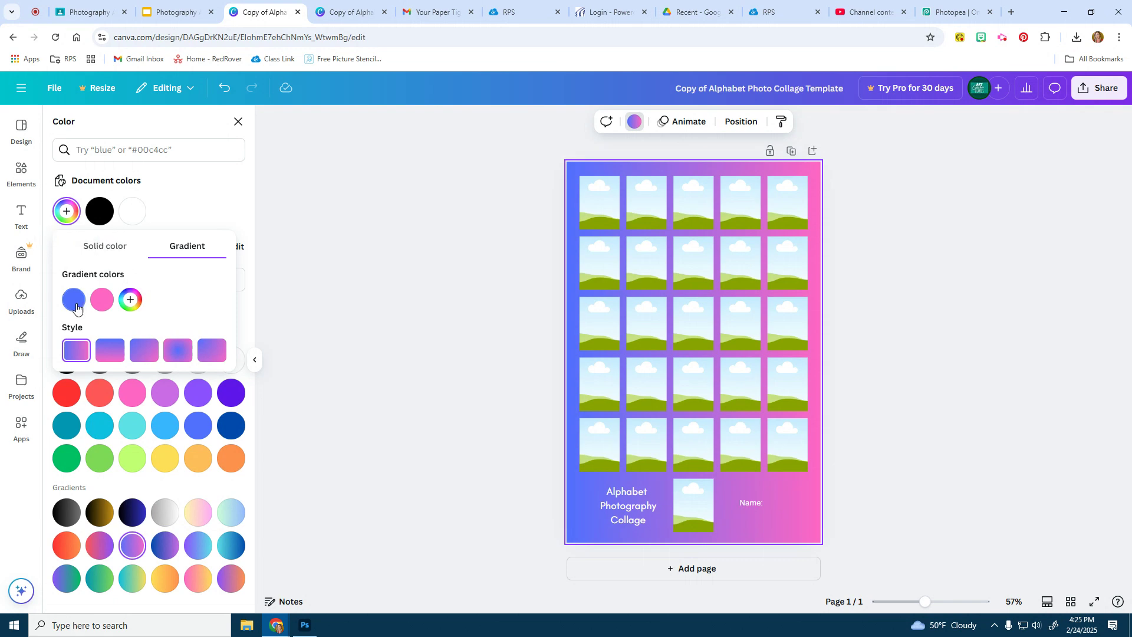
left_click(132, 299)
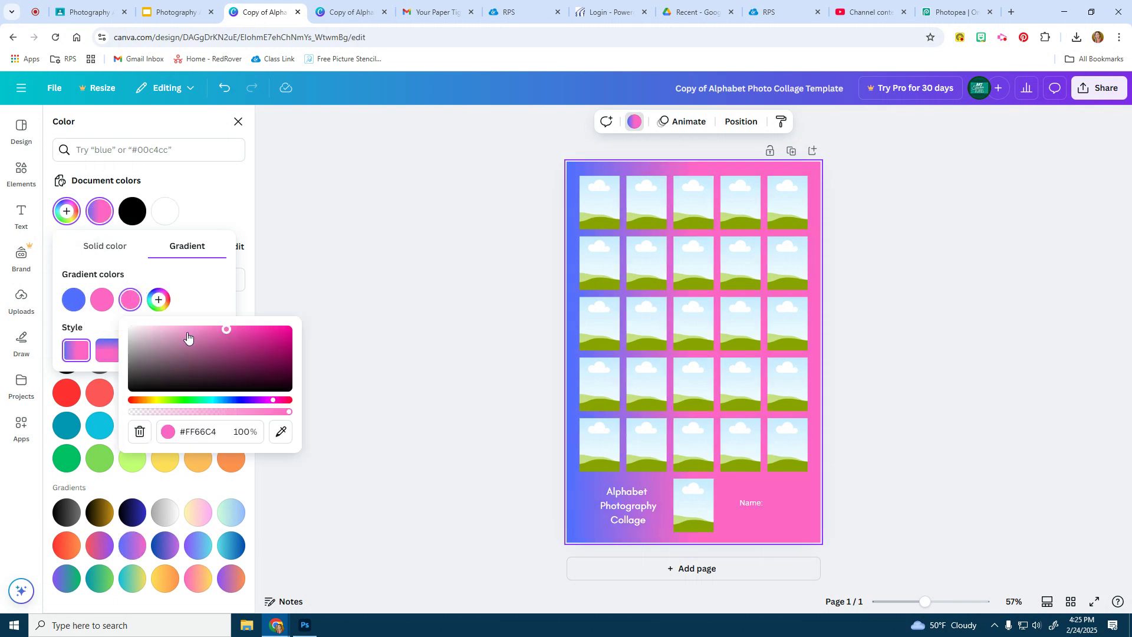
left_click_drag(183, 347, 225, 353)
left_click(198, 208)
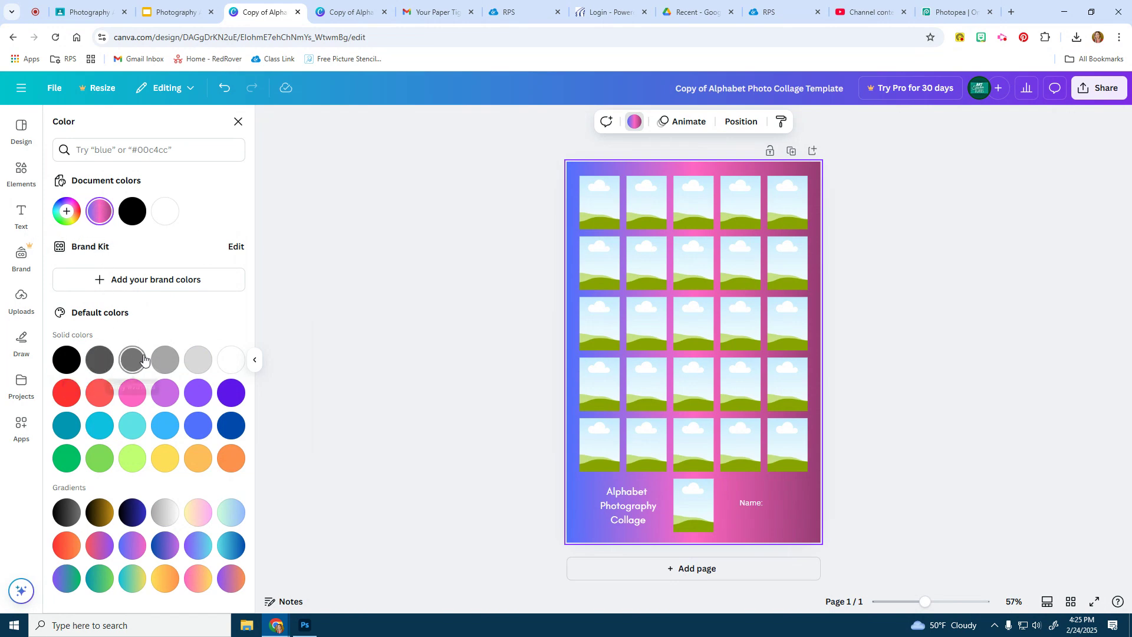
left_click(65, 512)
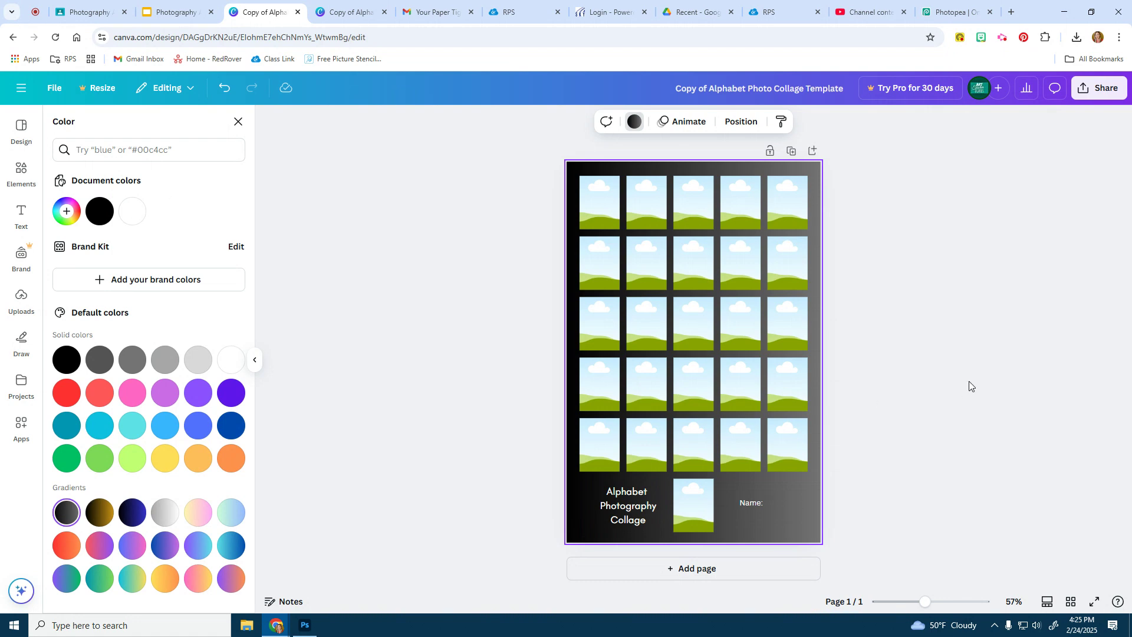
Place the red A photo into the top-left frame of the collage
left_click(953, 350)
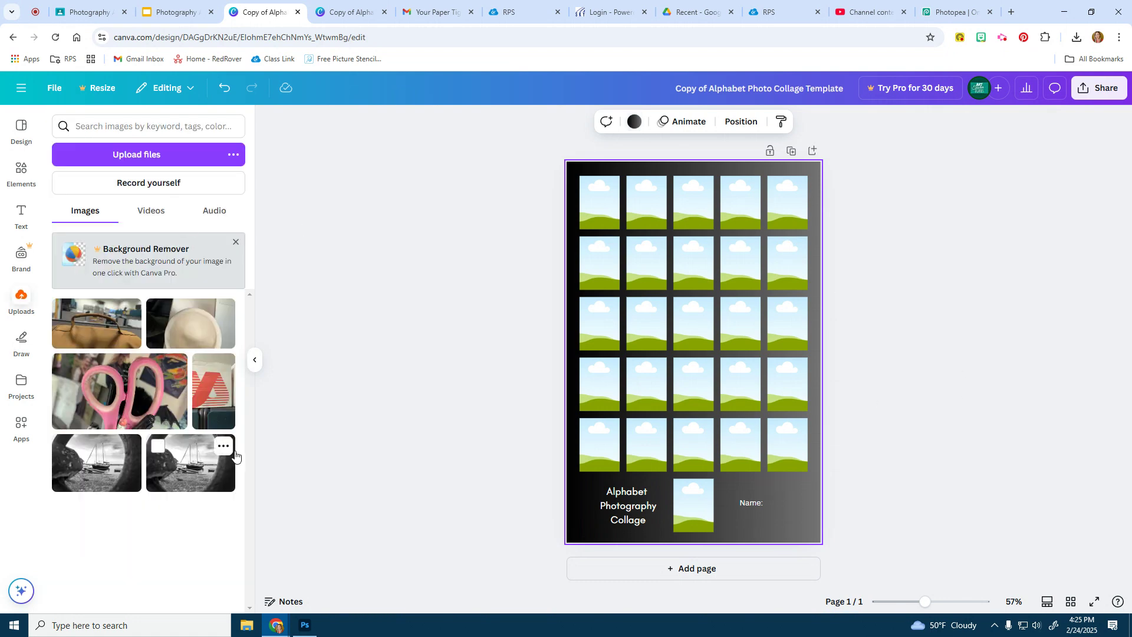
left_click_drag(214, 392, 606, 214)
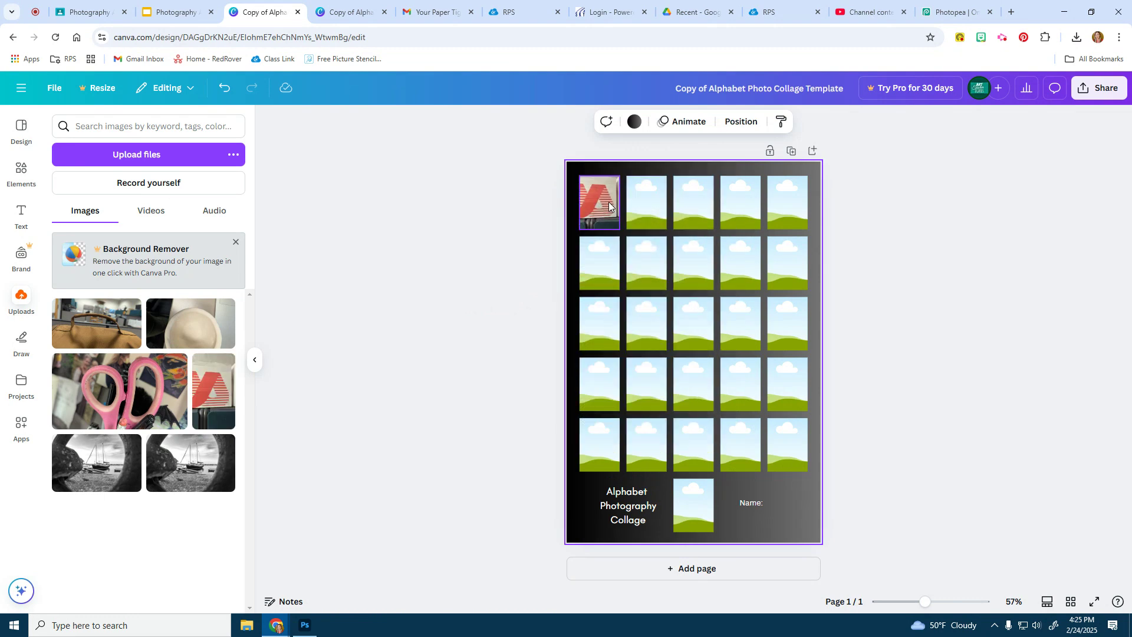
left_click(609, 202)
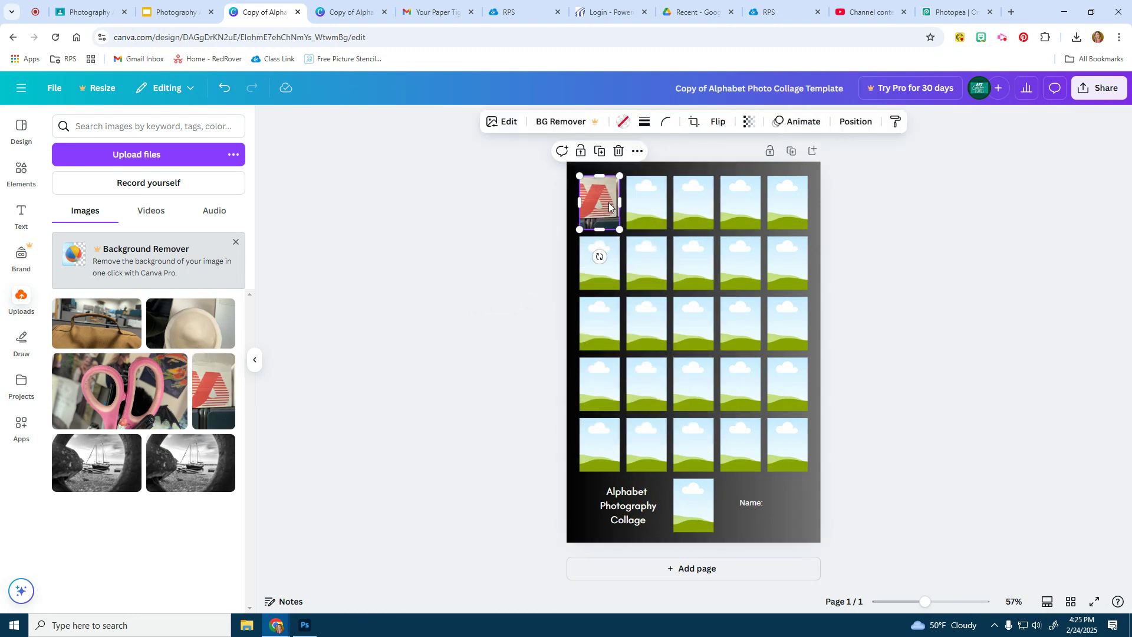
Adjust the A photo's saturation and raise its clarity to 24
left_click(498, 122)
left_click(517, 128)
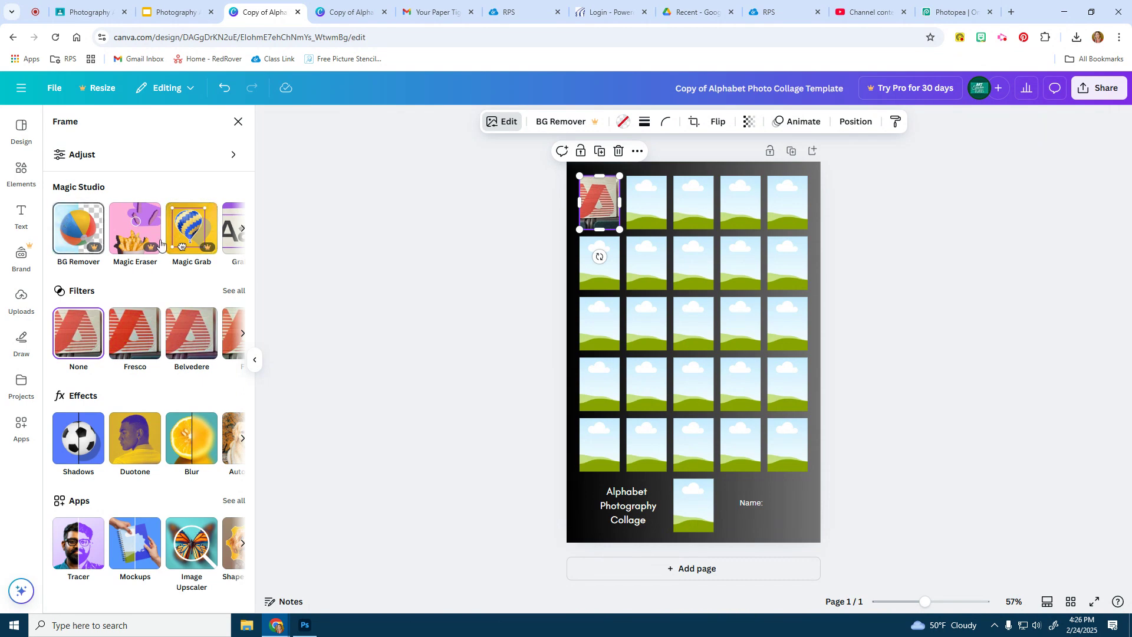
left_click(233, 155)
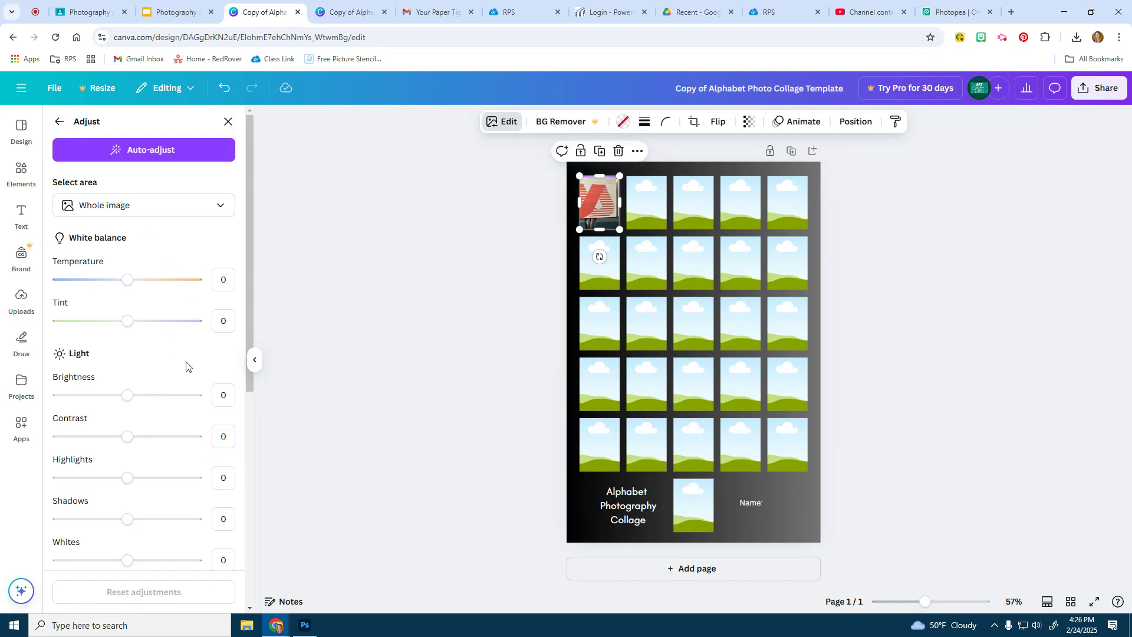
scroll(141, 455, "down", 3)
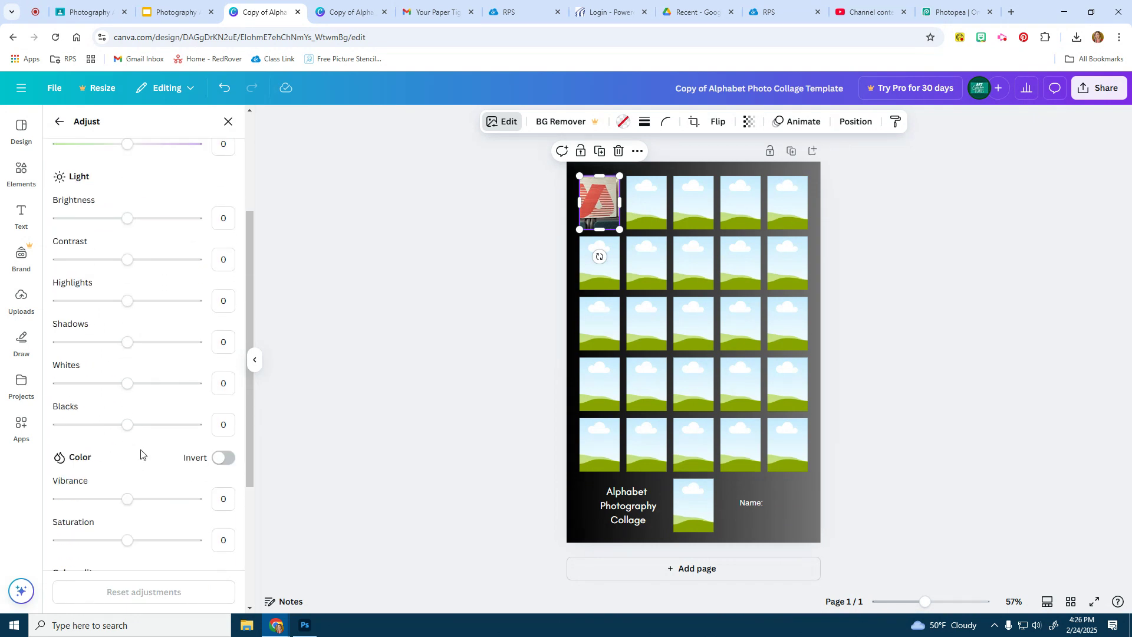
scroll(141, 455, "up", 3)
scroll(124, 401, "down", 6)
left_click(125, 371)
mouse_move(125, 371)
left_mouse_down()
mouse_move(2, 370)
mouse_move(131, 371)
left_mouse_up()
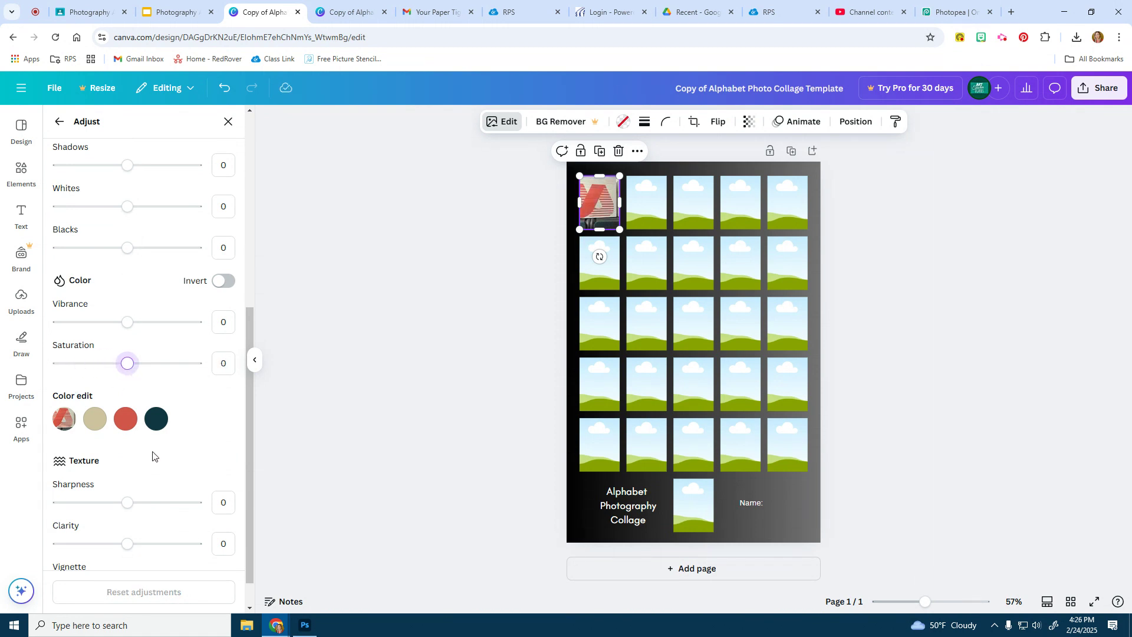
scroll(157, 457, "up", 4)
scroll(125, 469, "down", 5)
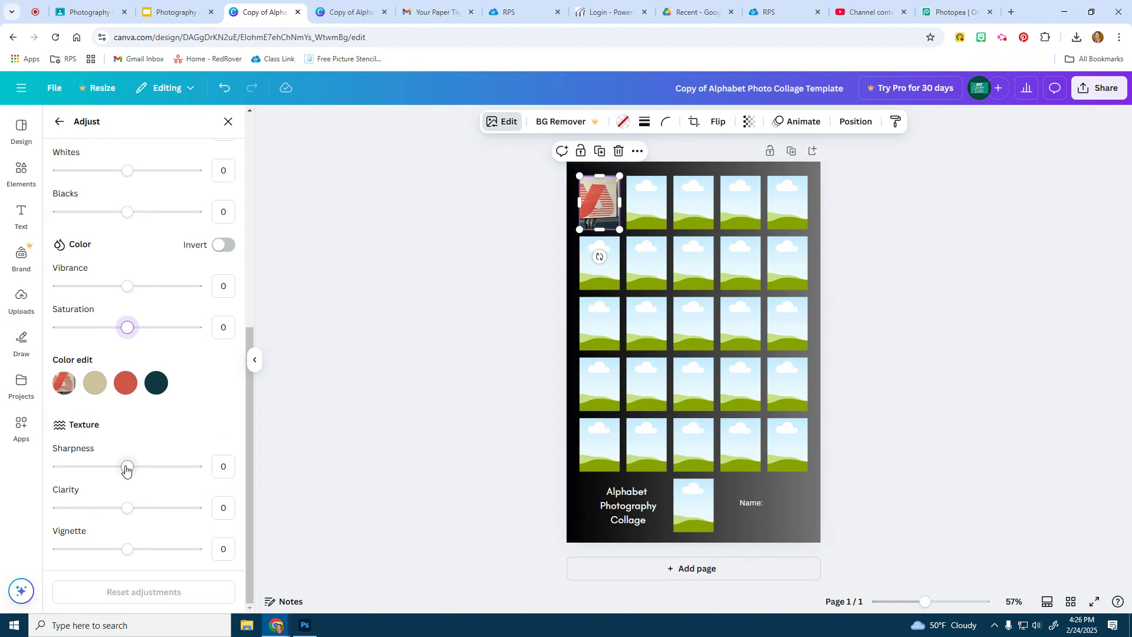
mouse_move(127, 508)
left_mouse_down()
mouse_move(171, 507)
mouse_move(132, 507)
mouse_move(144, 507)
left_mouse_up()
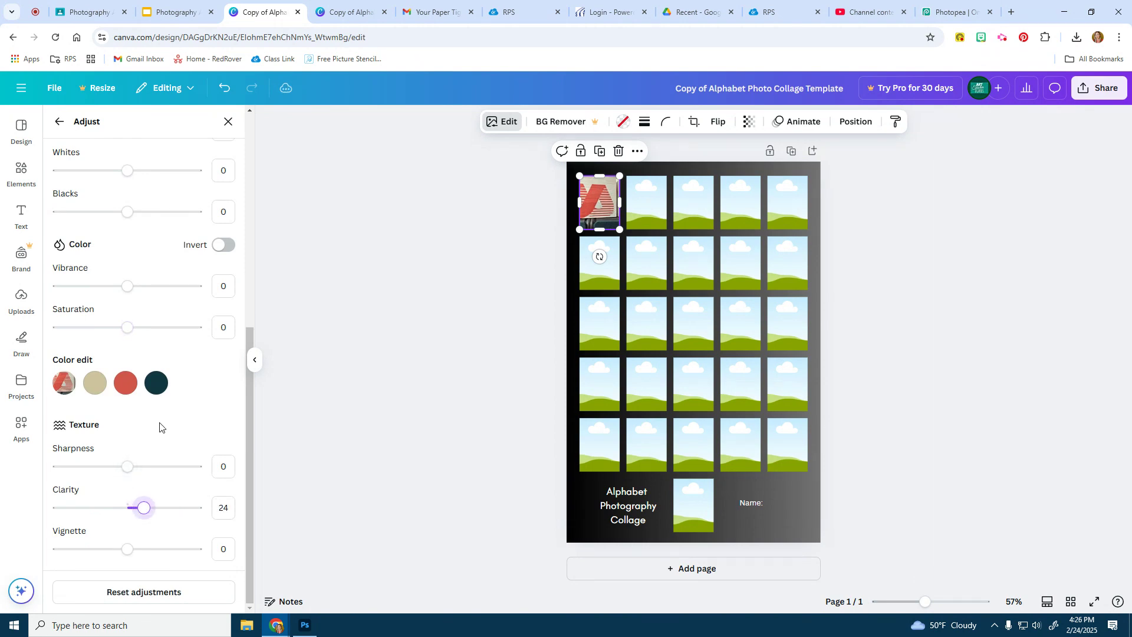
scroll(162, 418, "up", 5)
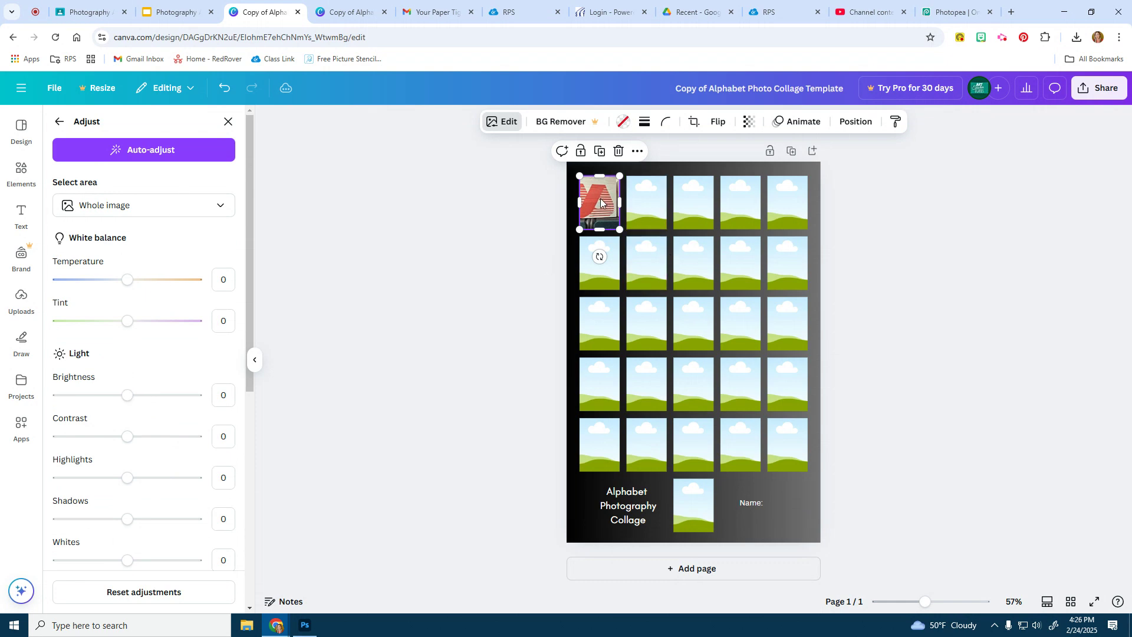
Enlarge the A photo's crop area within its frame
double_click(601, 201)
left_click_drag(620, 238, 640, 275)
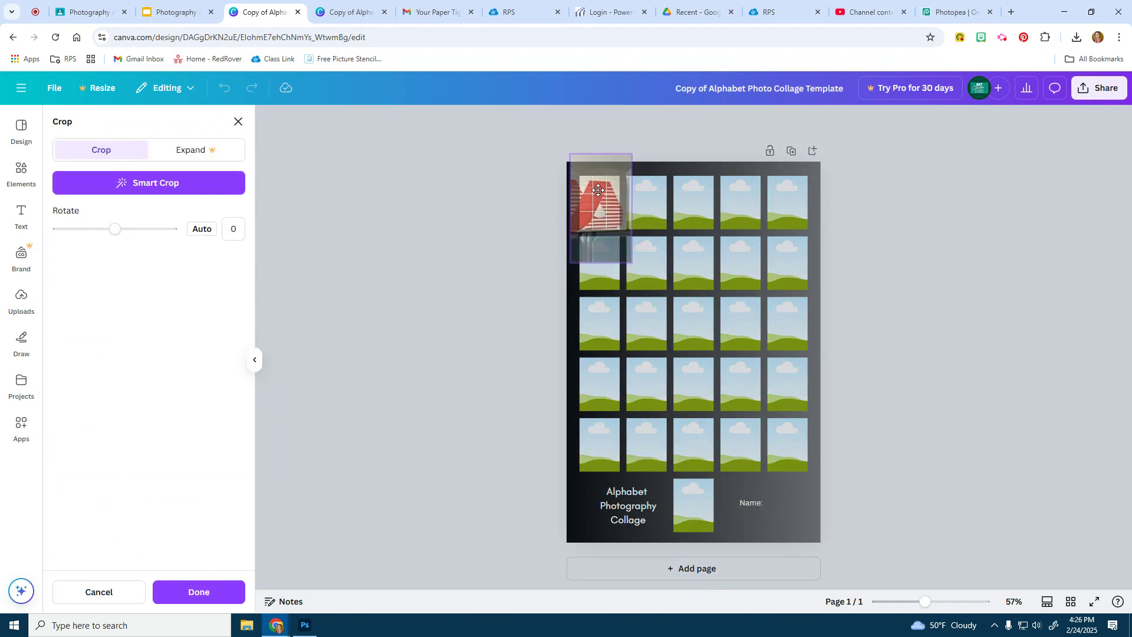
left_click(451, 208)
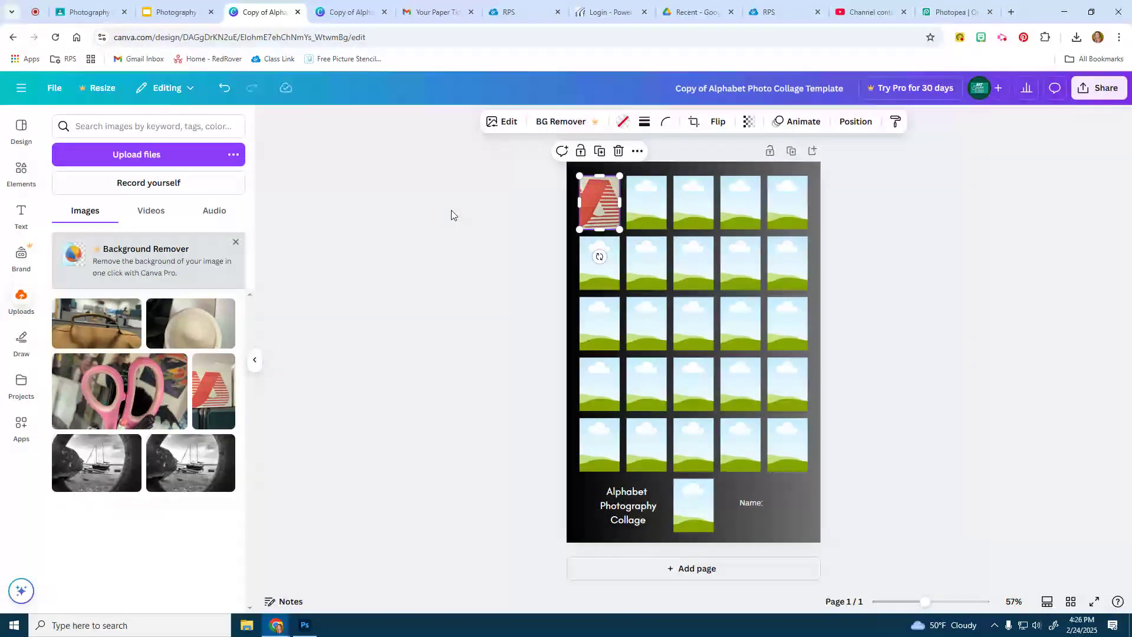
left_click(451, 210)
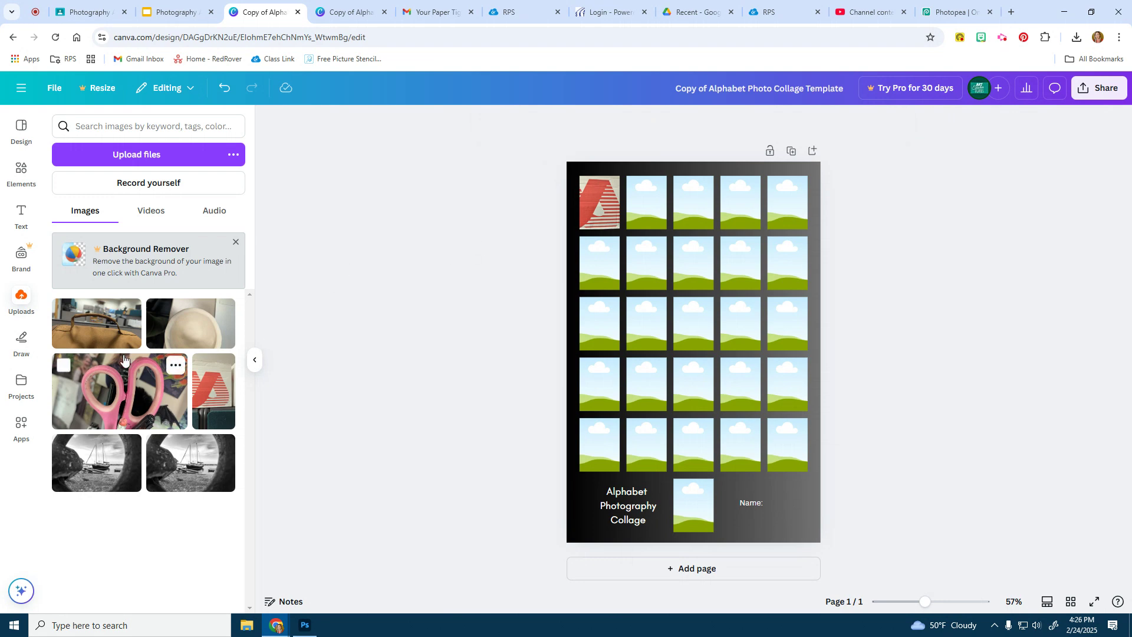
Put the scissors photo in the second frame and rotate it about 90 degrees
left_click_drag(117, 404, 635, 196)
left_click(654, 197)
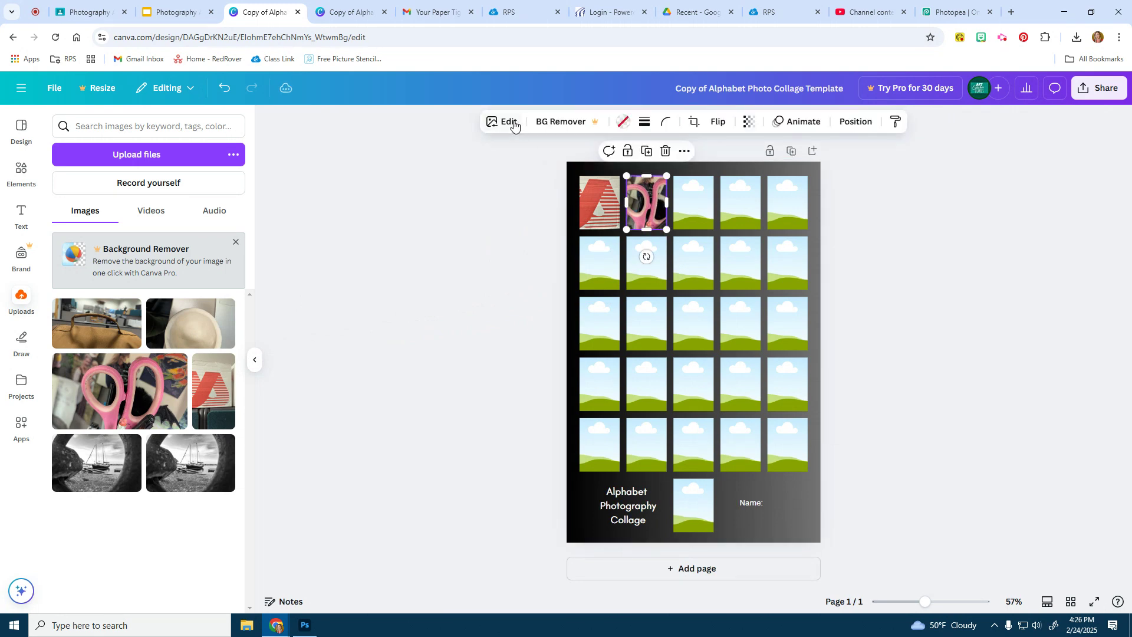
left_click(718, 121)
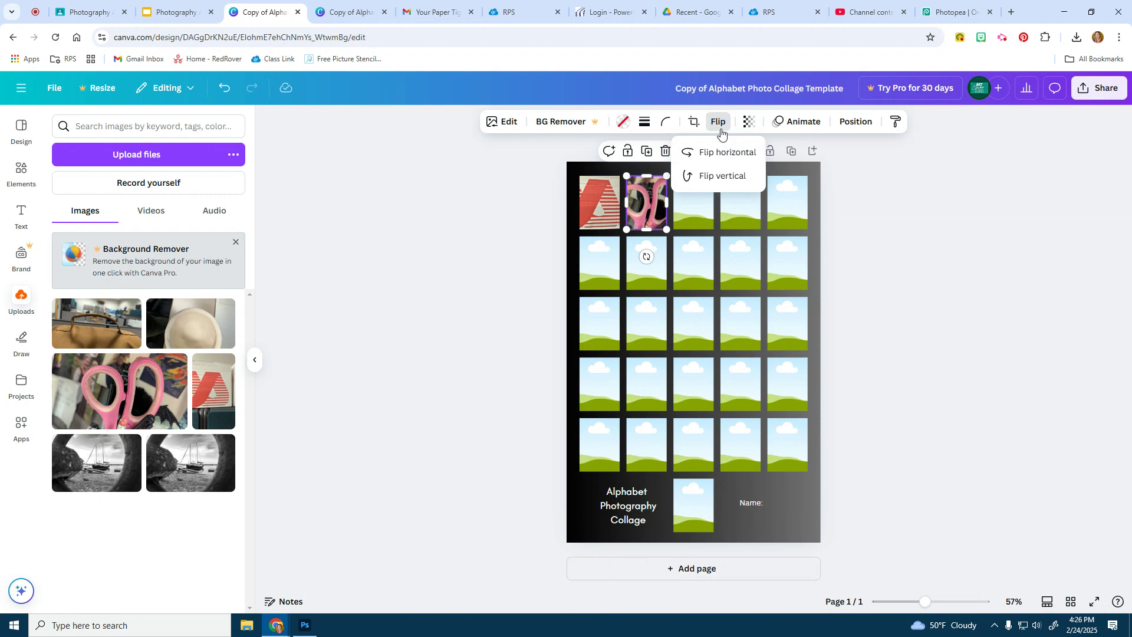
left_click(498, 124)
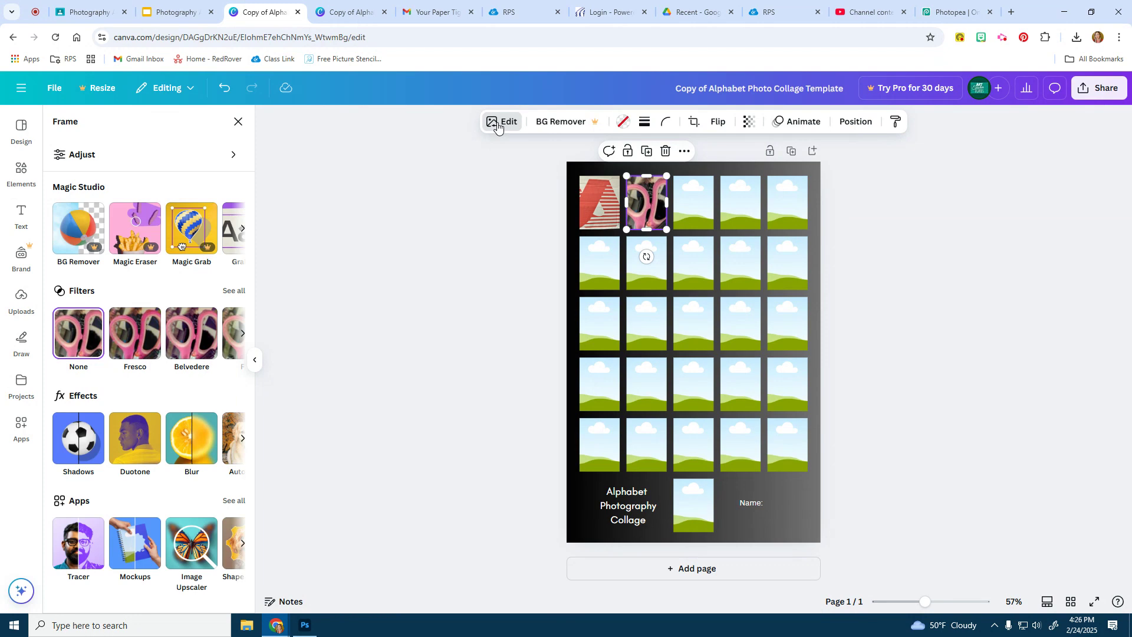
double_click(653, 204)
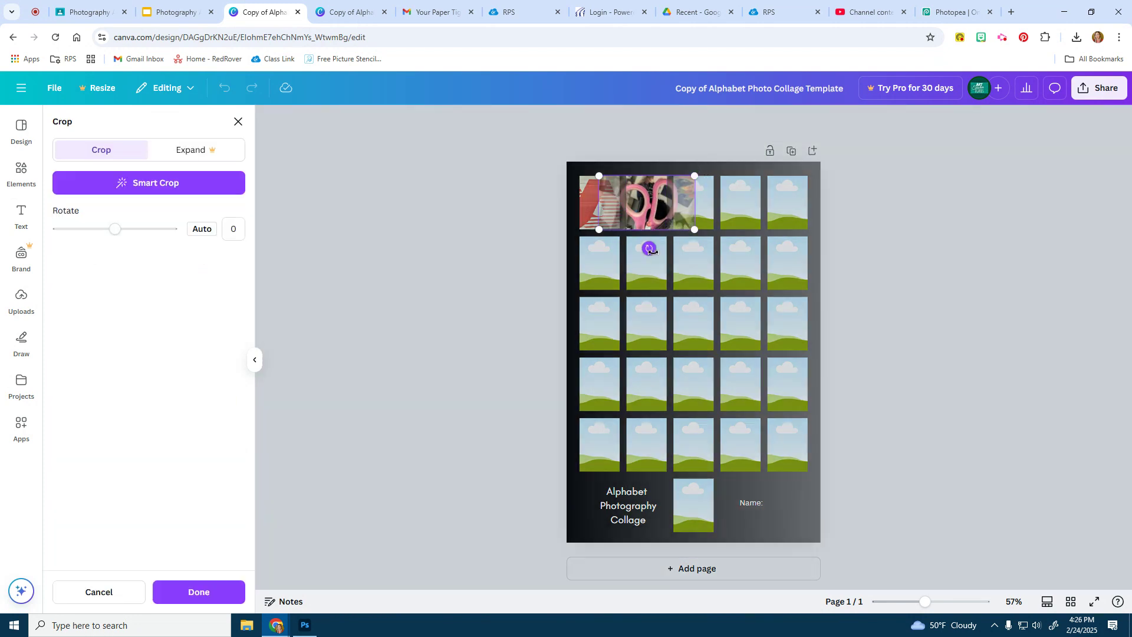
left_click_drag(648, 248, 579, 209)
left_click(1012, 238)
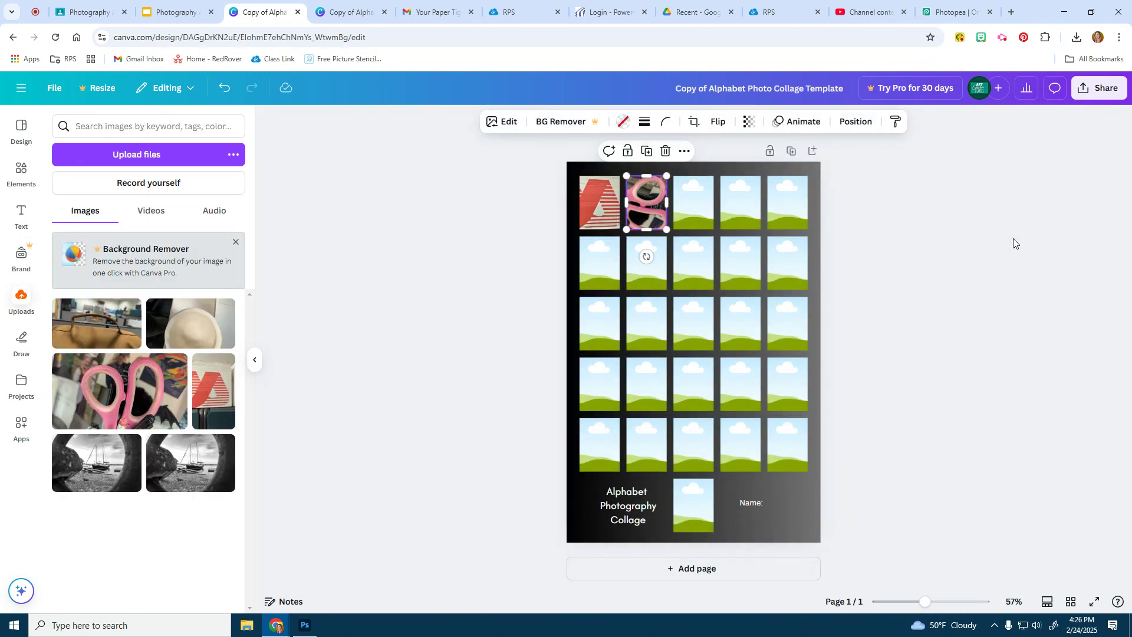
Reposition the scissors within its frame, then place the hat photo into the third frame
double_click(645, 202)
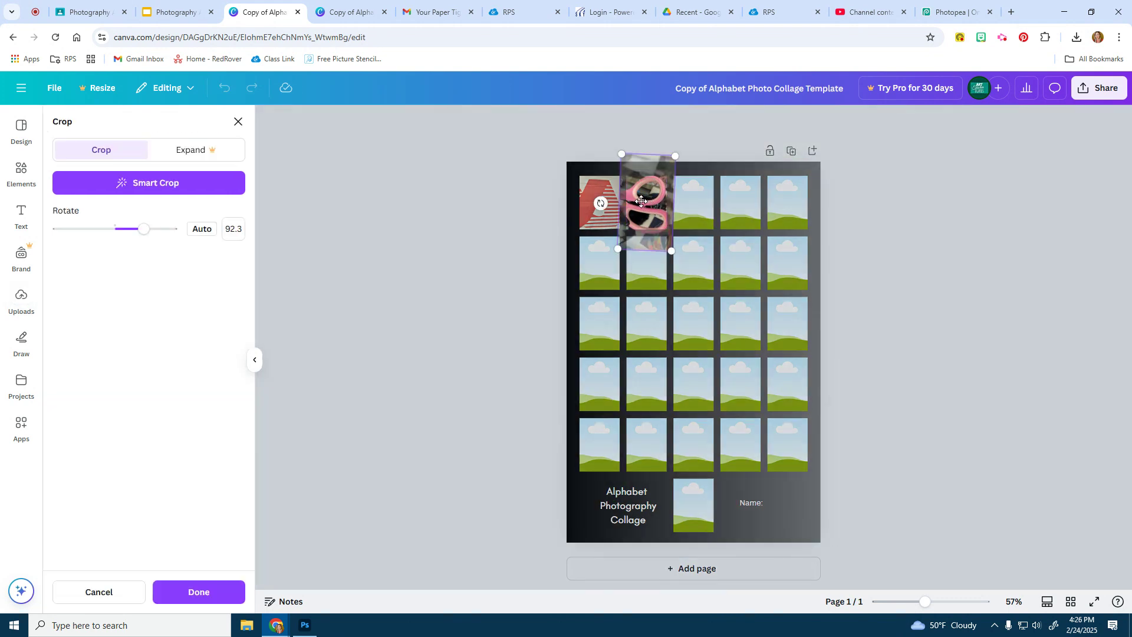
left_click_drag(641, 201, 634, 203)
left_click(908, 250)
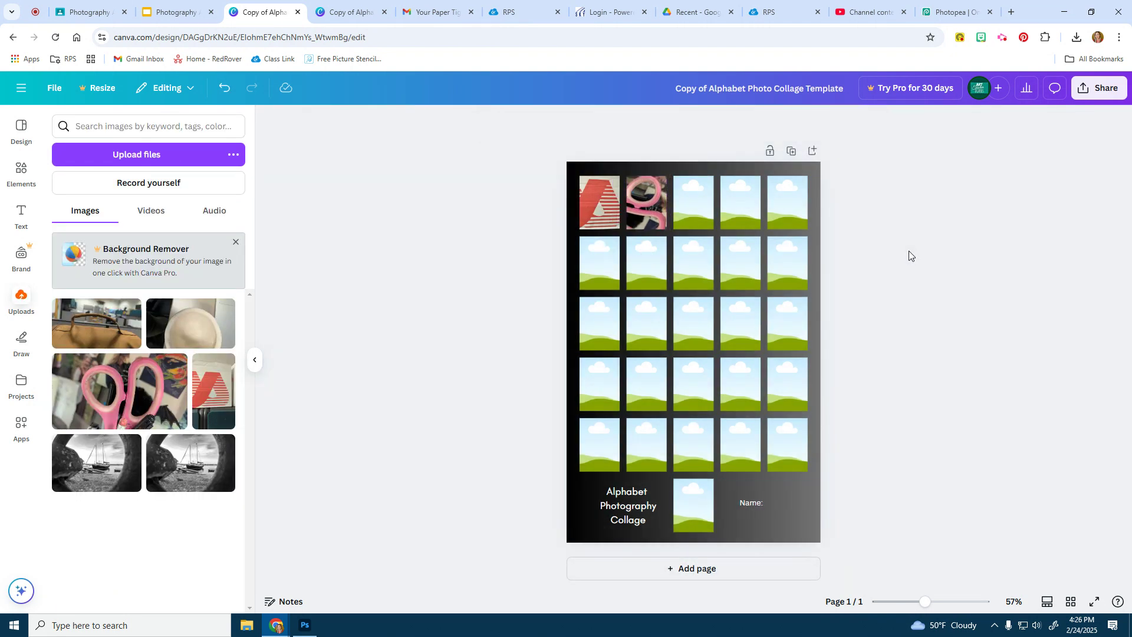
double_click(646, 201)
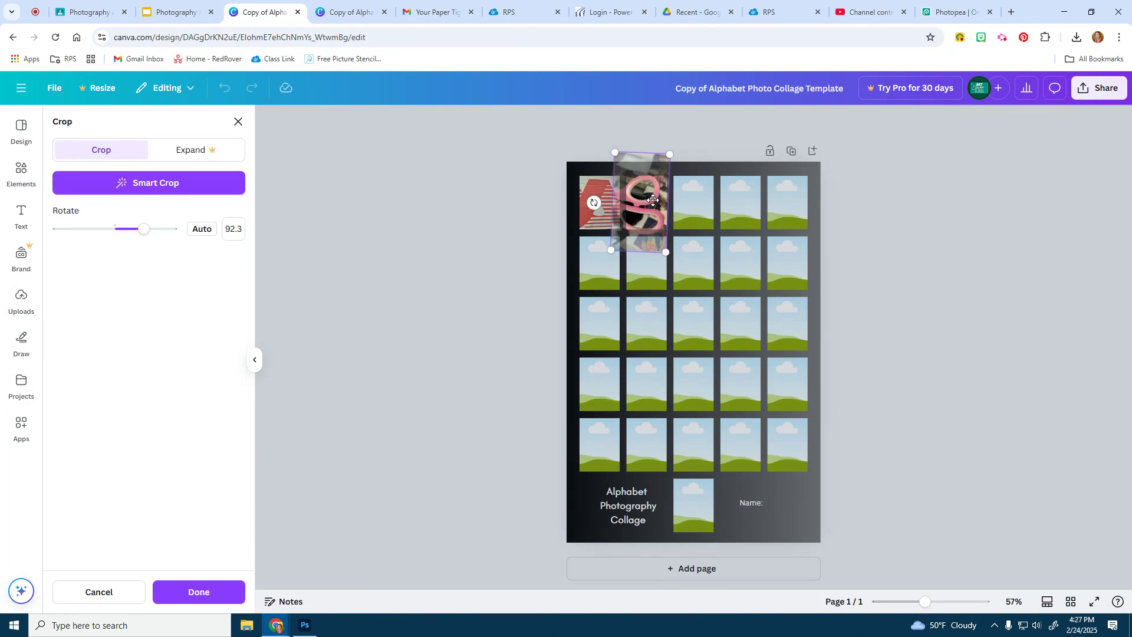
left_click(887, 243)
left_click(886, 242)
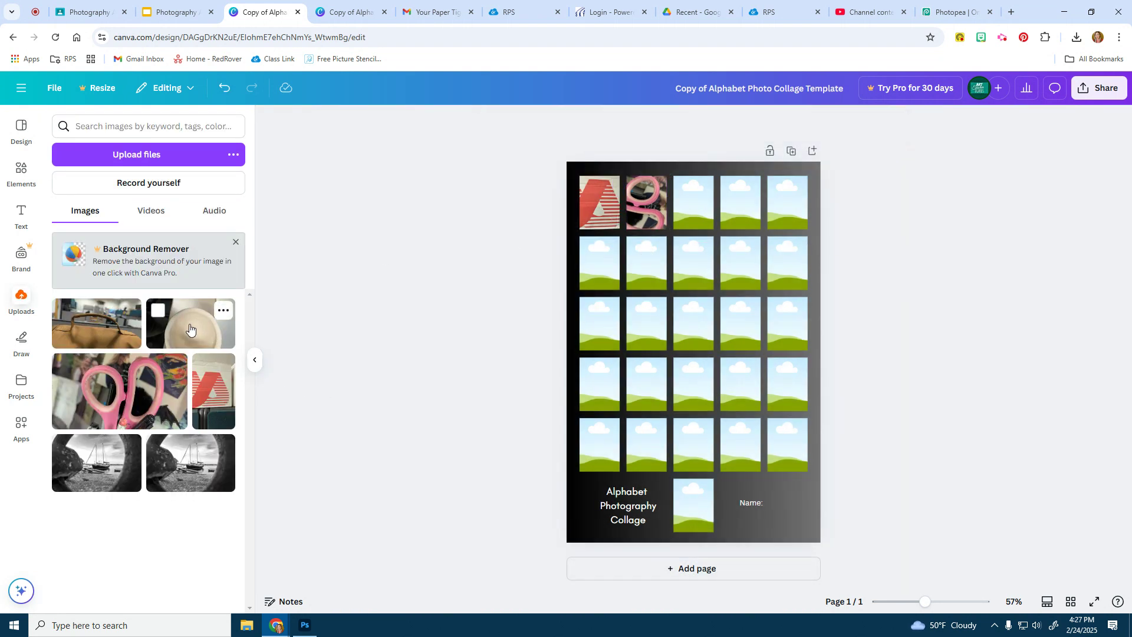
left_click_drag(190, 324, 691, 207)
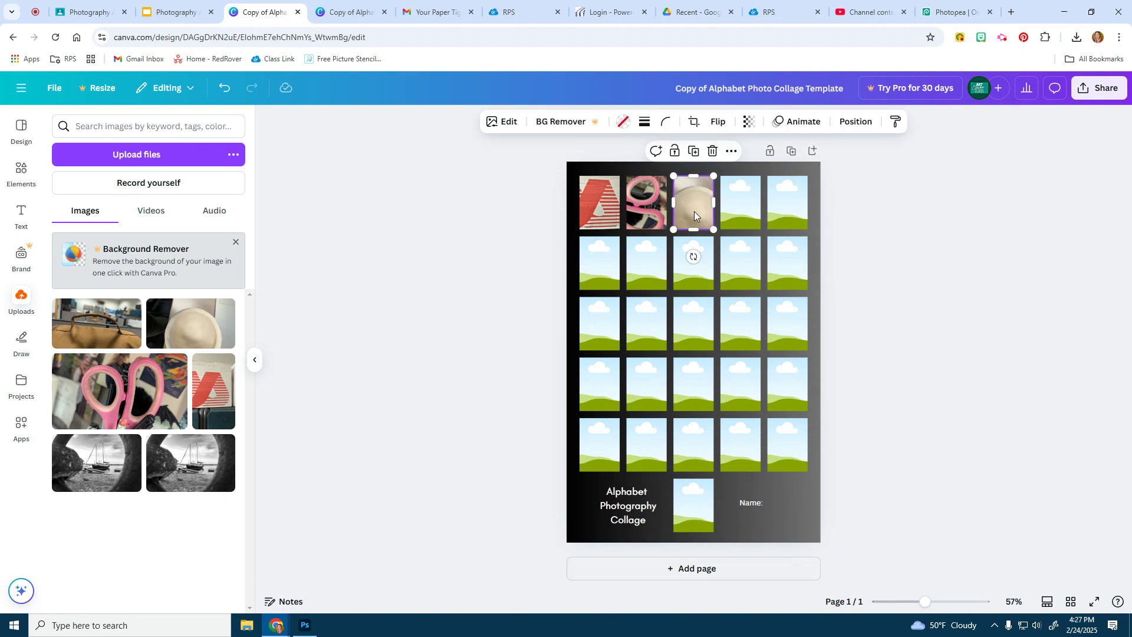
Rotate the hat photo about -88° sideways in the third frame
double_click(699, 206)
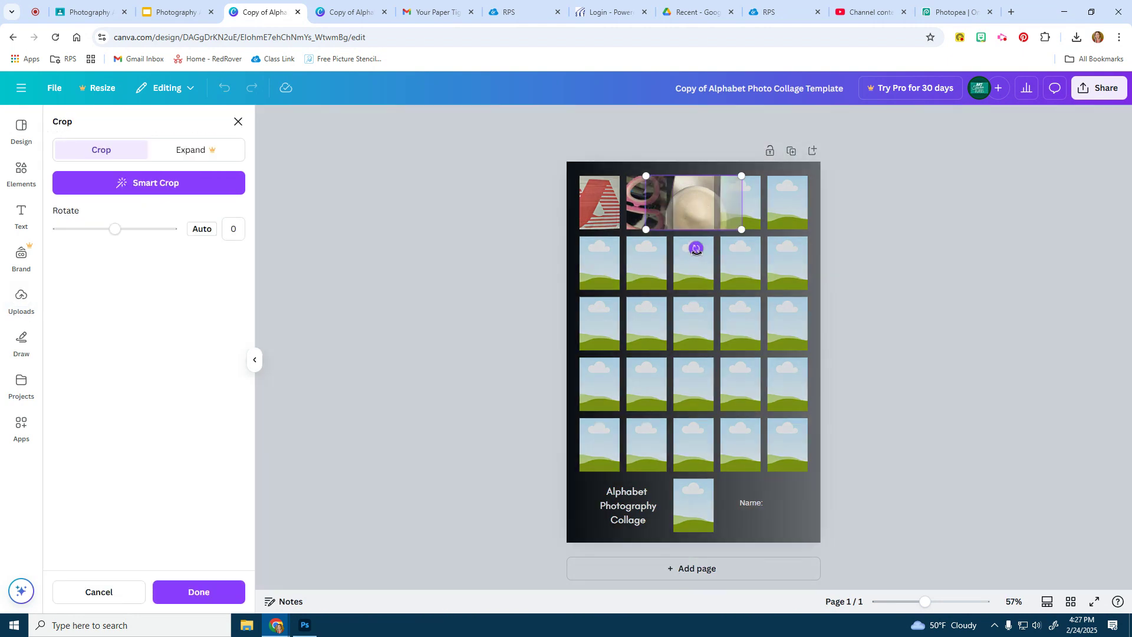
left_click_drag(695, 248, 742, 200)
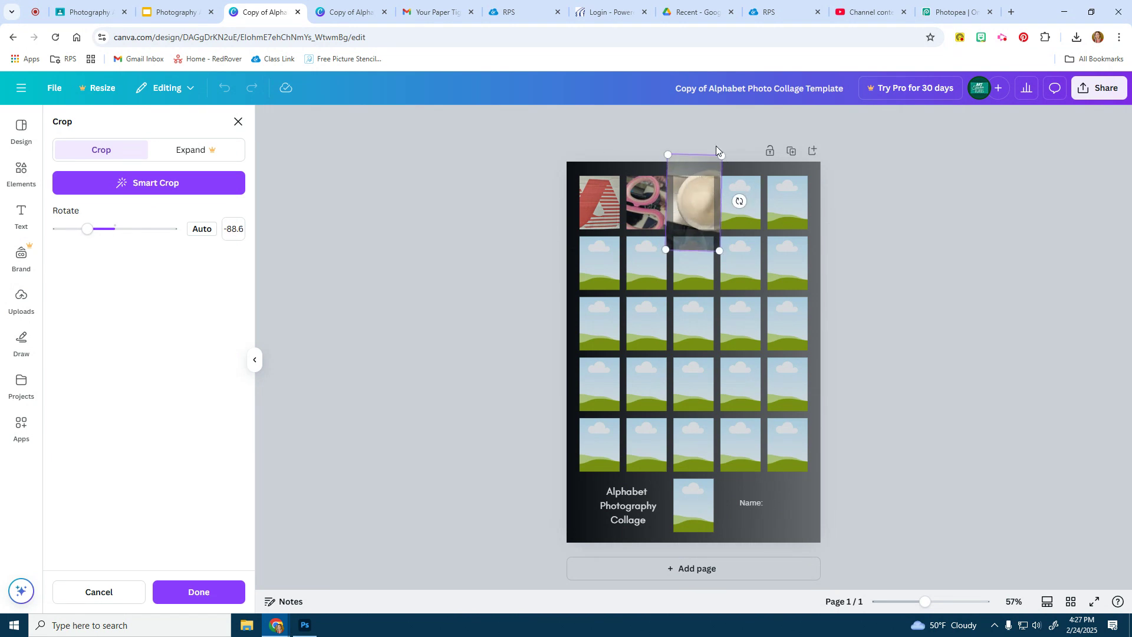
left_click(757, 164)
Shrink the hat photo's crop area, then place the bag photo into the fourth frame
double_click(693, 205)
left_click_drag(719, 250, 697, 209)
left_click(885, 287)
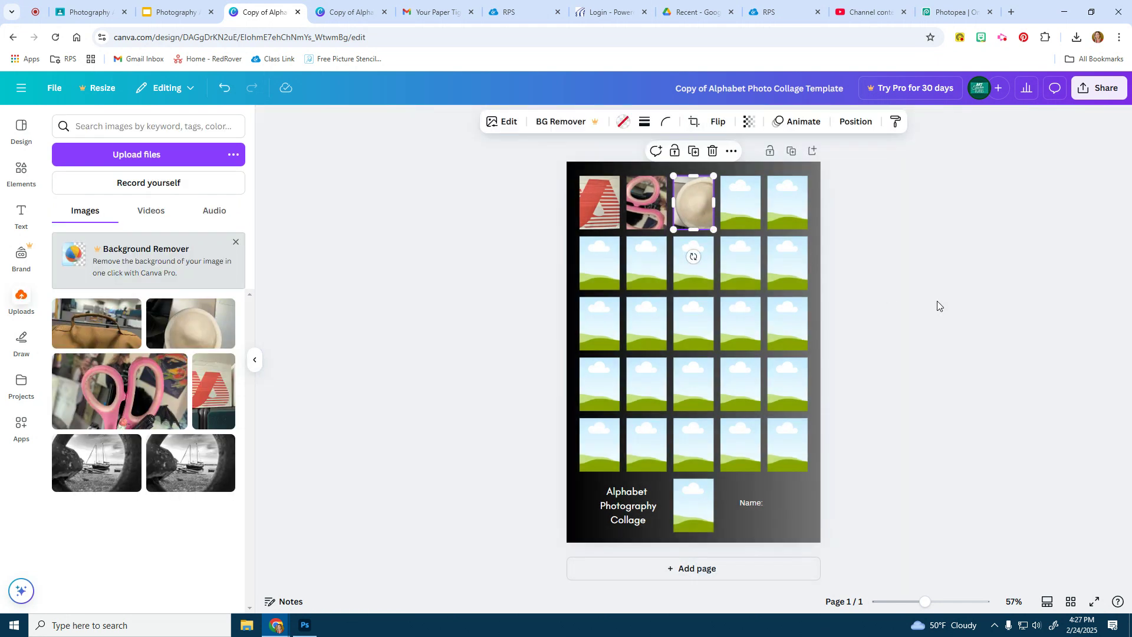
left_click(936, 300)
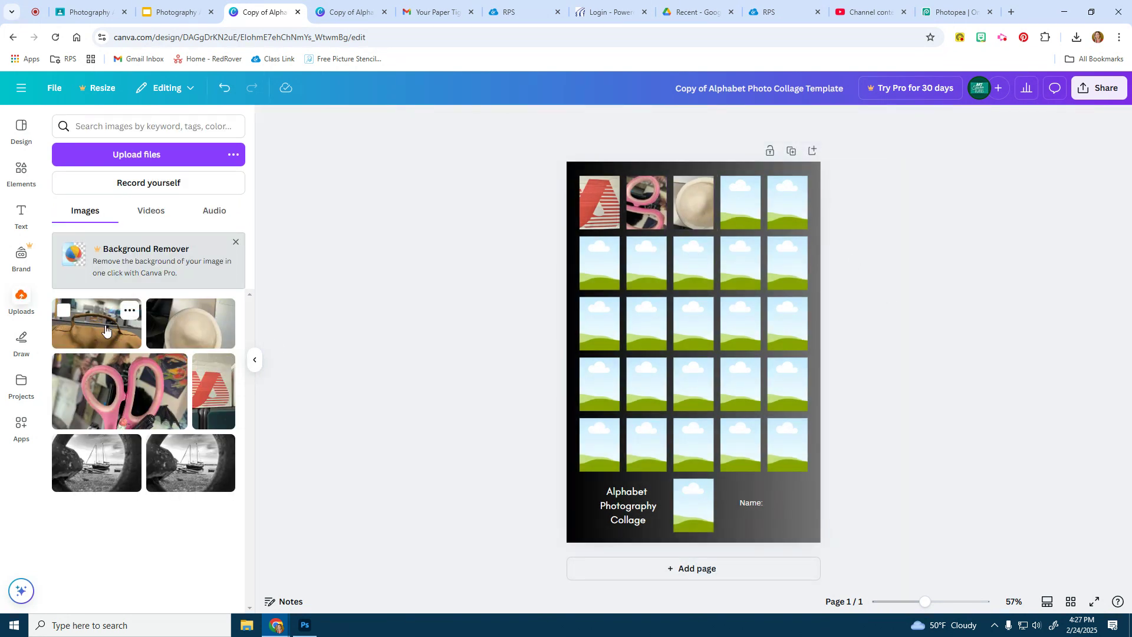
left_click_drag(97, 323, 733, 195)
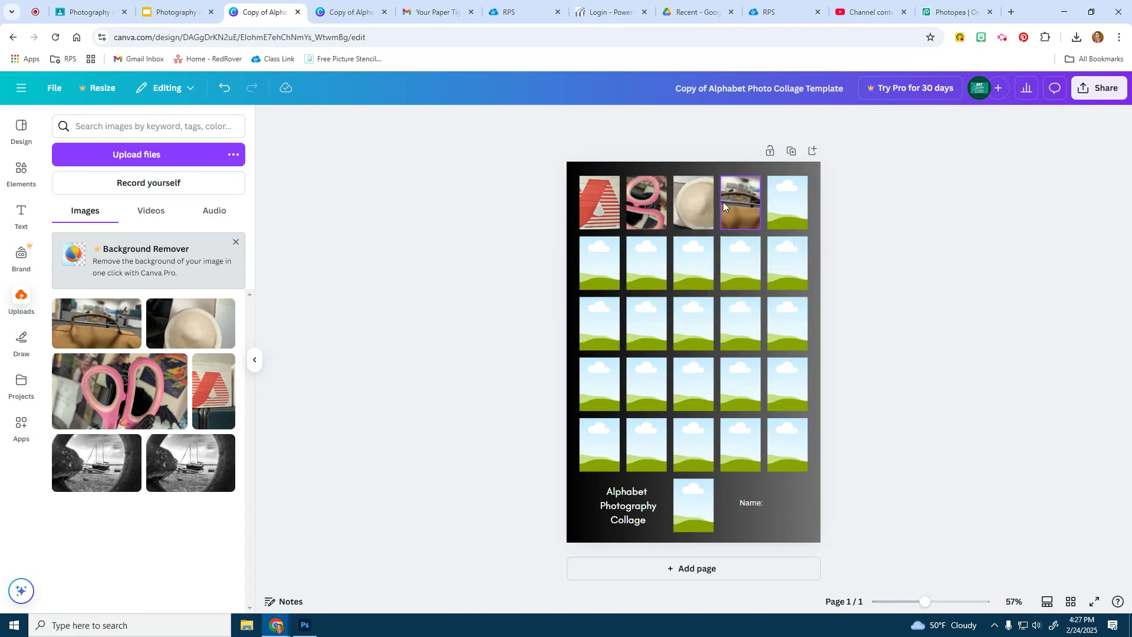
Rotate the bag photo 87.1° upright and reposition it to fill the fourth frame
double_click(747, 205)
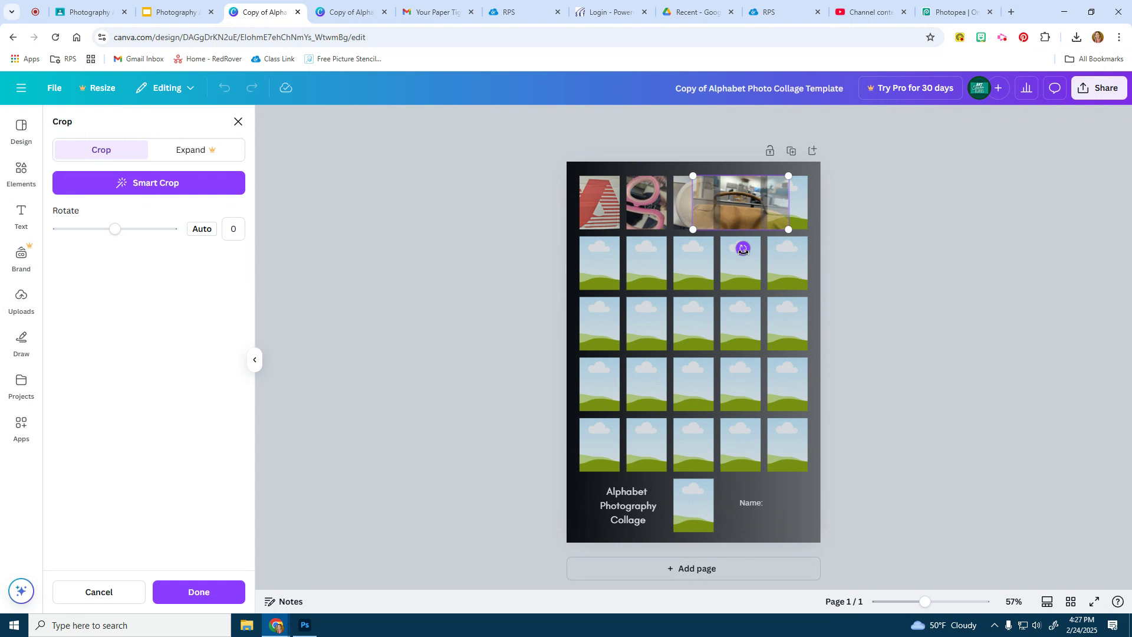
left_click_drag(742, 248, 649, 219)
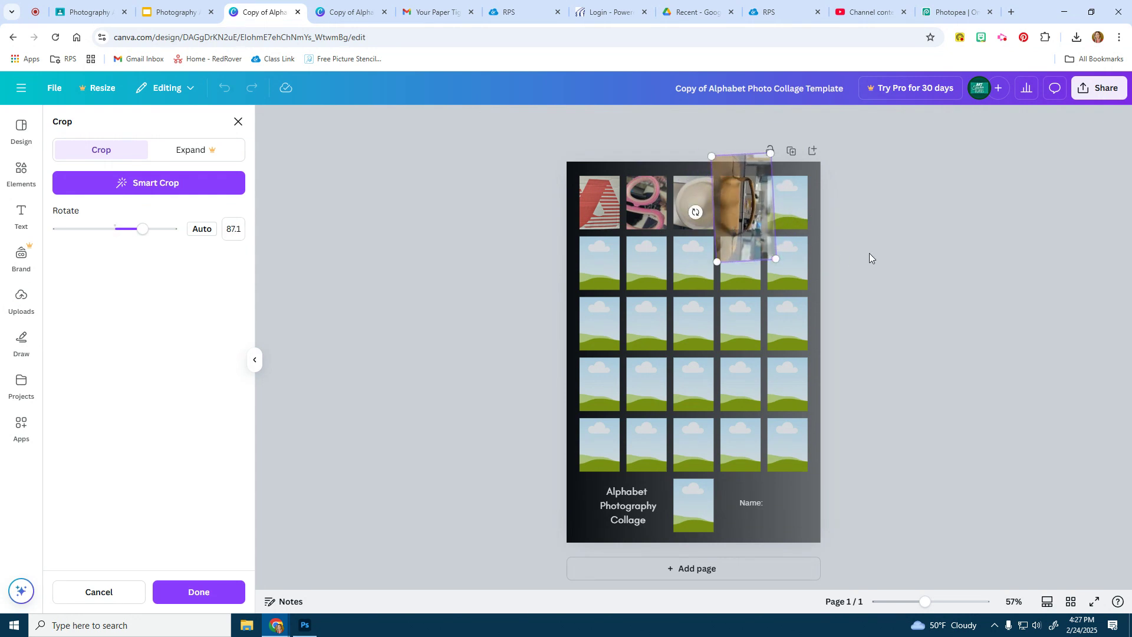
left_click(896, 262)
double_click(741, 214)
left_click_drag(741, 214, 739, 204)
left_click(949, 277)
left_click(950, 277)
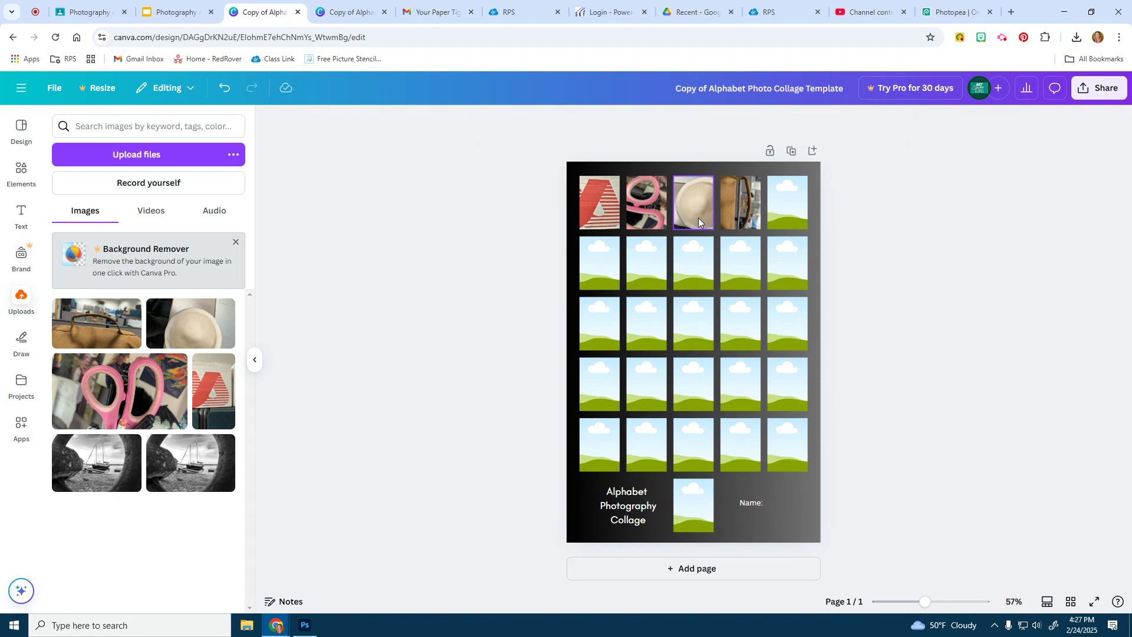
Type the student's full name after "Name:" at the bottom and nudge that text box right
double_click(753, 503)
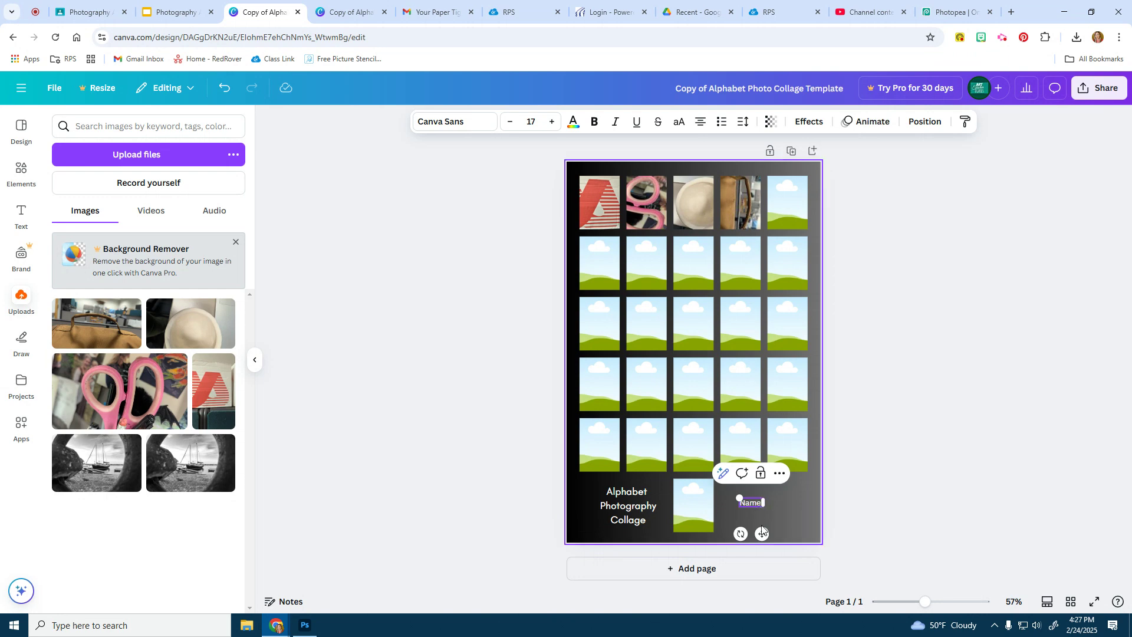
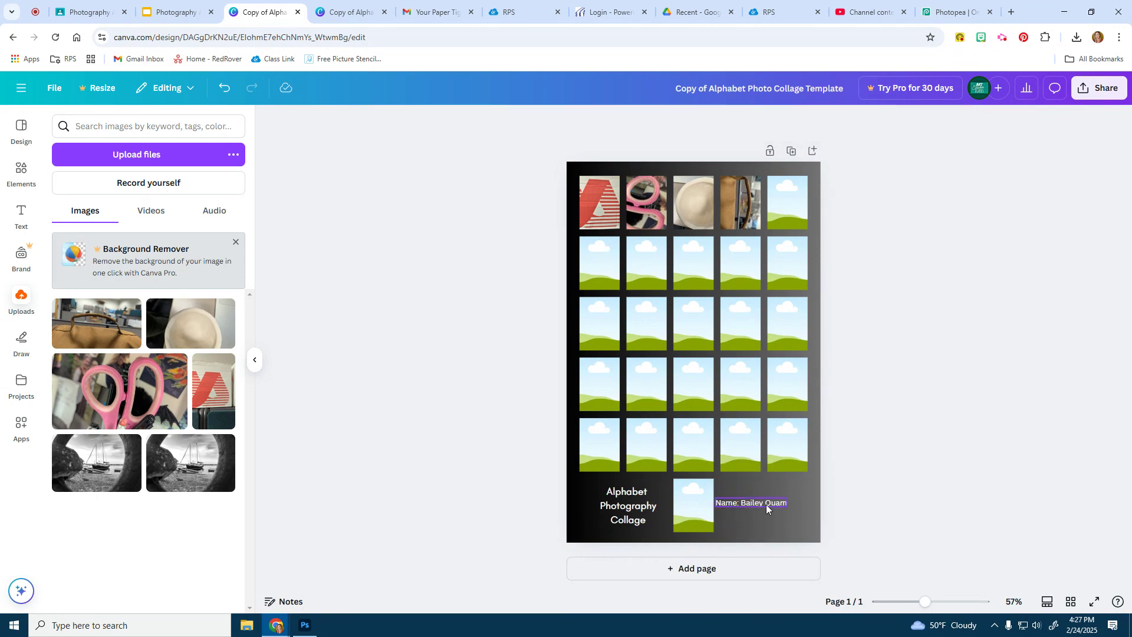
left_click_drag(756, 502, 772, 506)
left_click(897, 458)
Open Download from Share and keep PNG as the file type at 1,333 × 2,000 px
left_click(1092, 89)
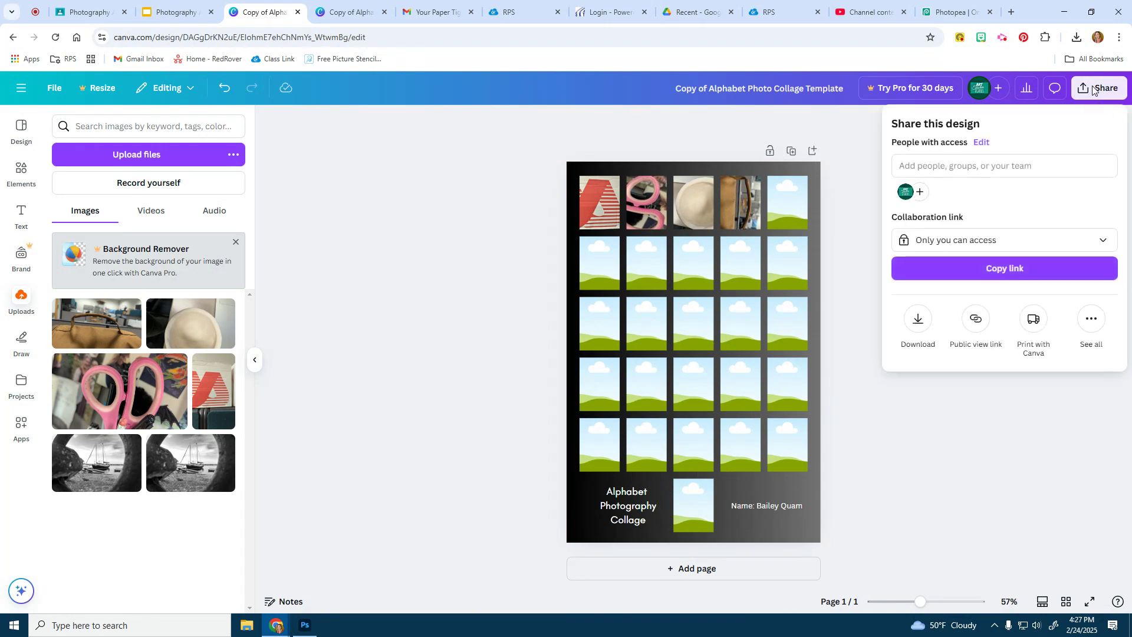
left_click(915, 328)
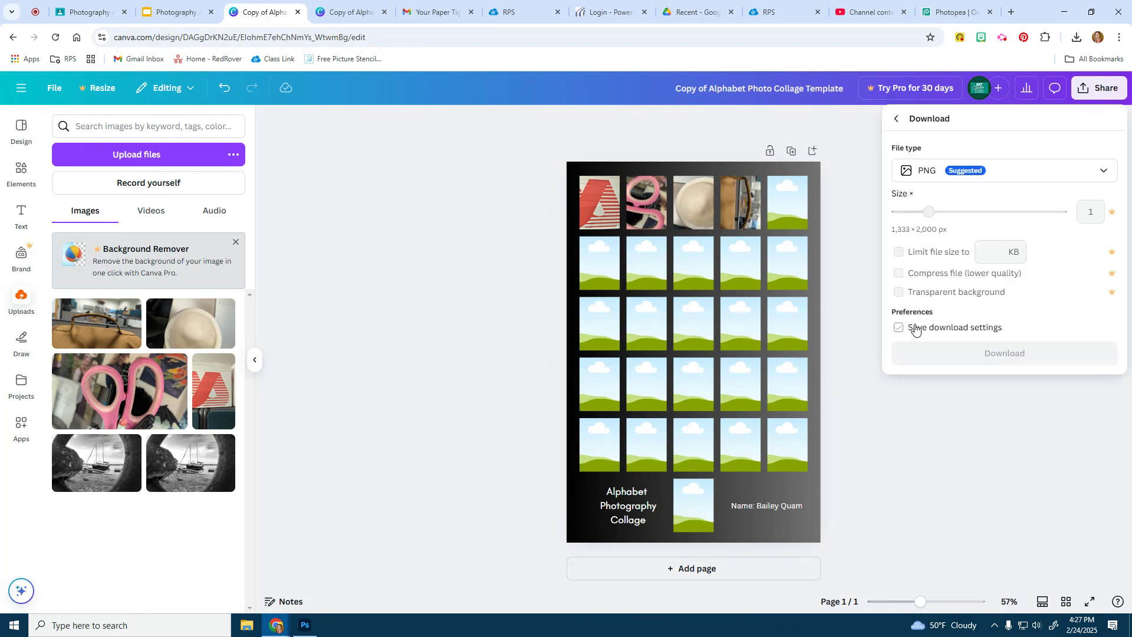
left_click(946, 173)
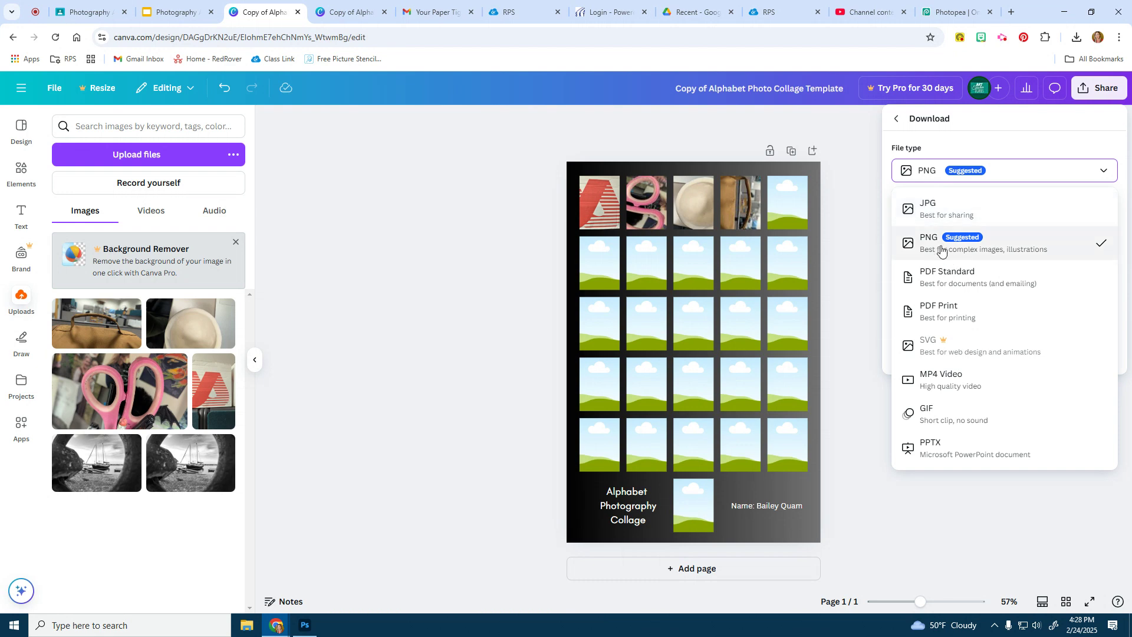
left_click(973, 173)
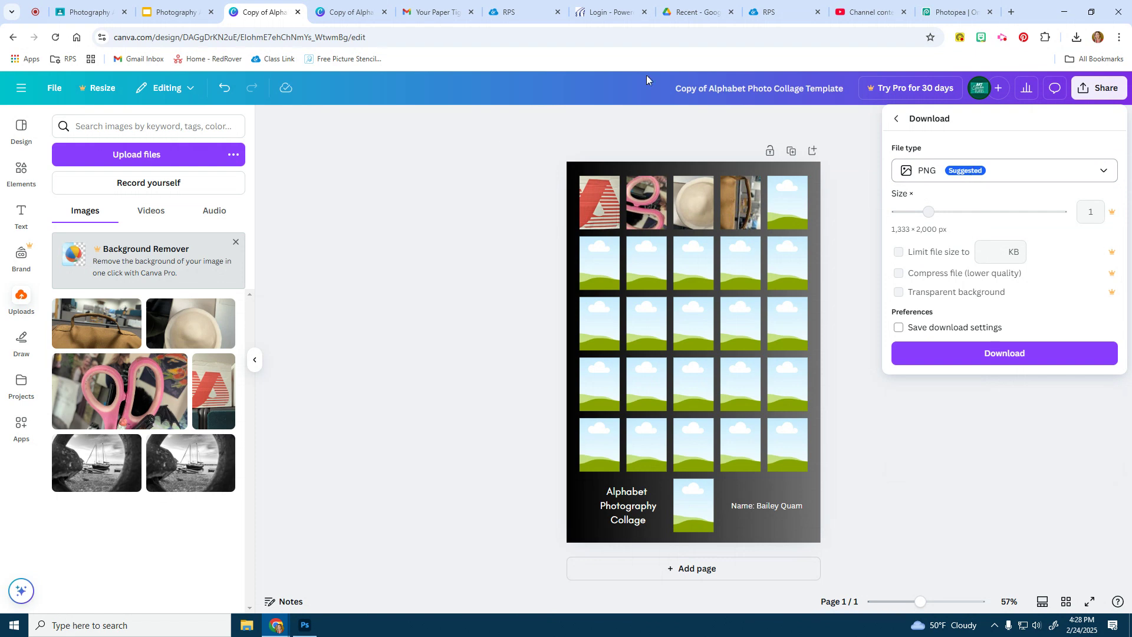